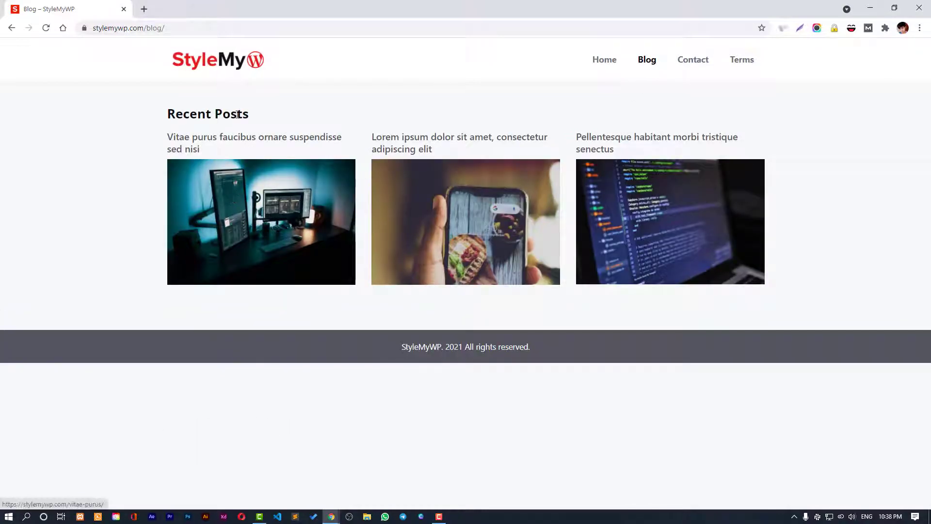
Step: Open the first blog post, go to its author archive, and highlight the StyleMyWP name and bio
left_click(205, 181)
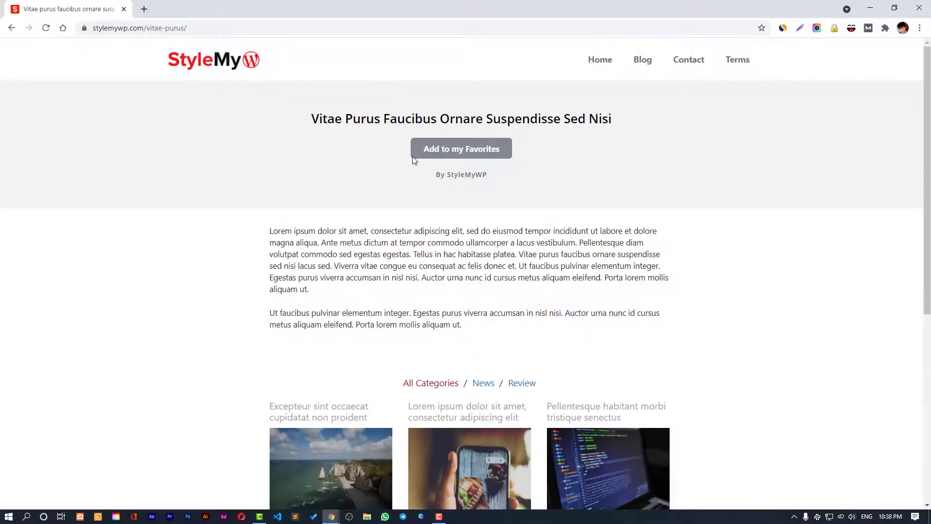
left_click(469, 176)
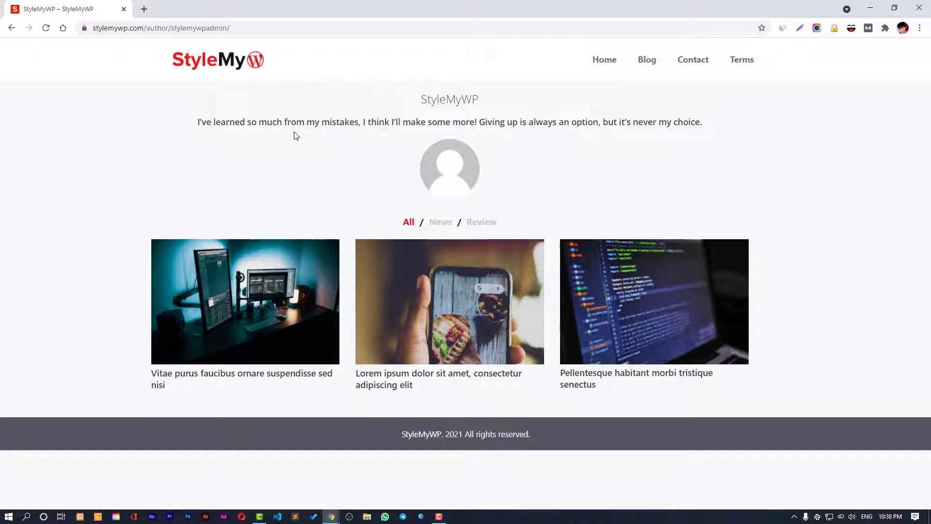
left_click_drag(194, 125, 499, 102)
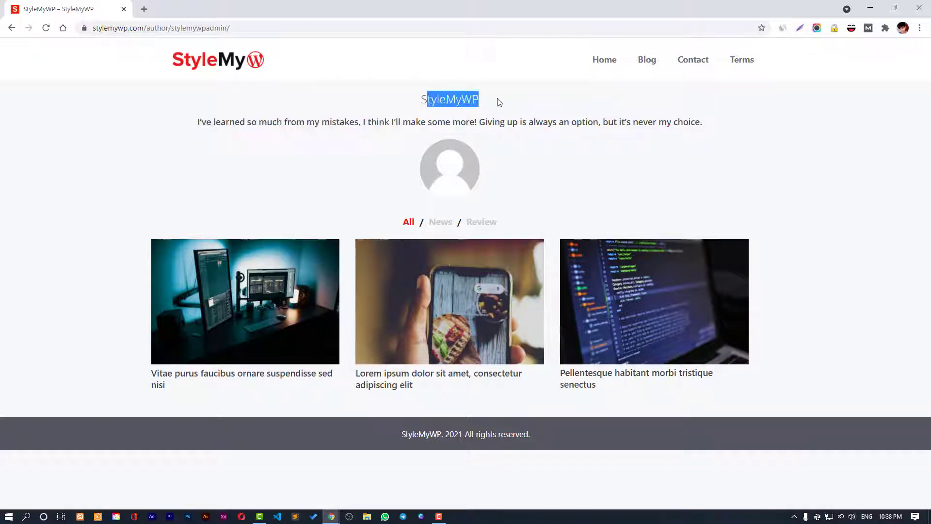
left_click_drag(221, 121, 599, 138)
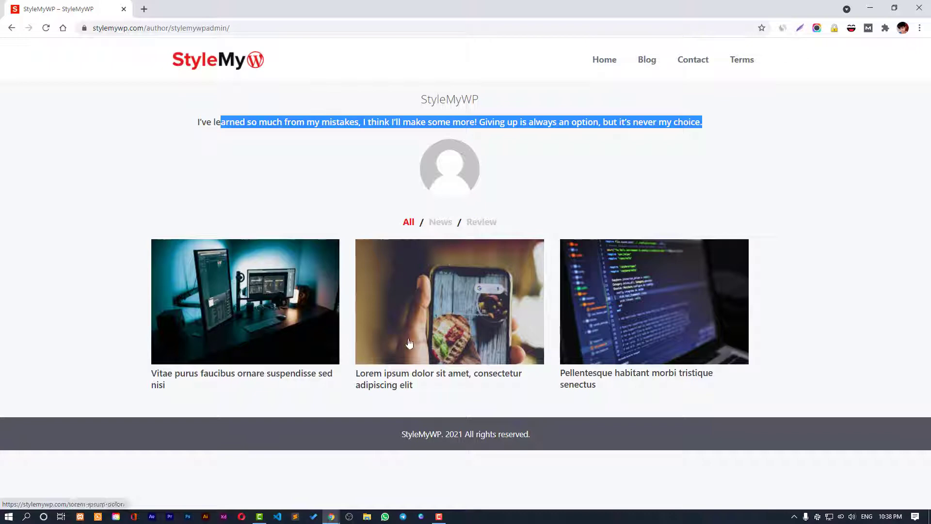
left_click_drag(414, 92, 485, 107)
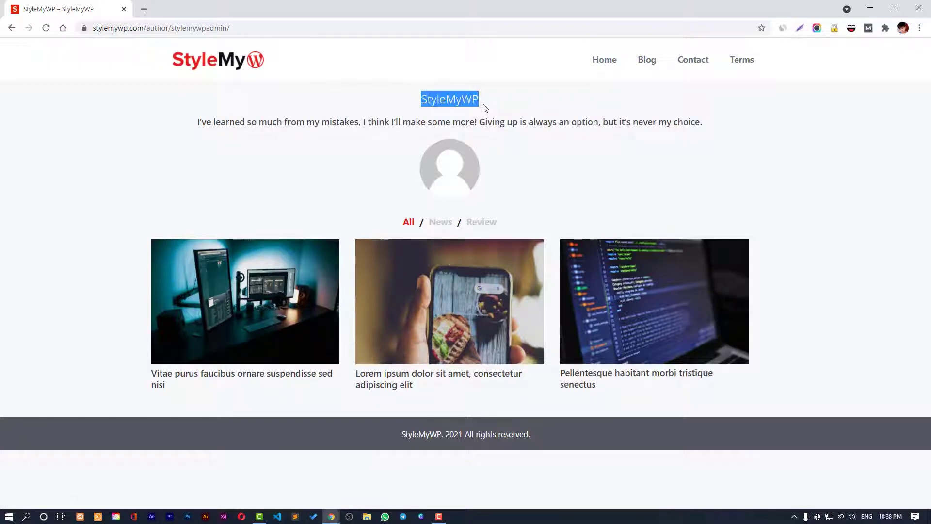
left_click(489, 106)
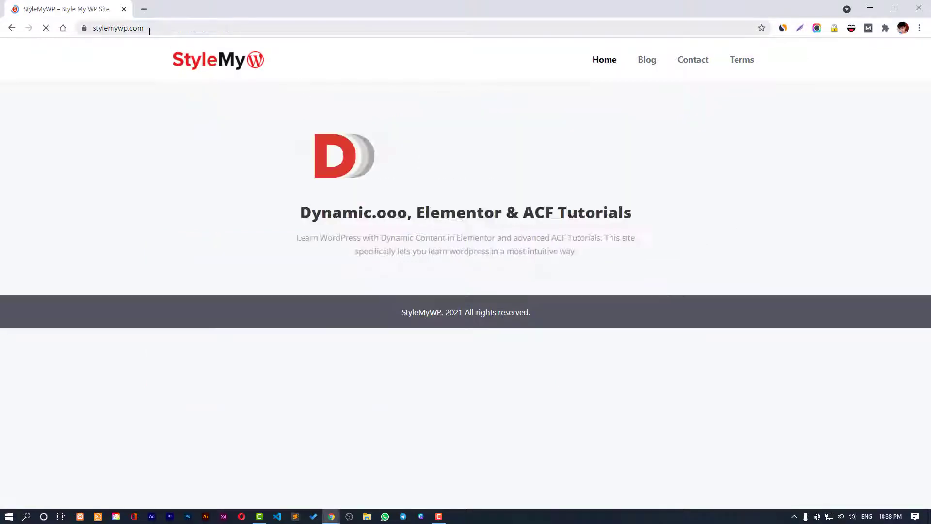
Step: Go to the WordPress admin at stylemywp.com/wp-admin
left_click(151, 30)
type("stylemywp.com/wp-admin")
key("Return")
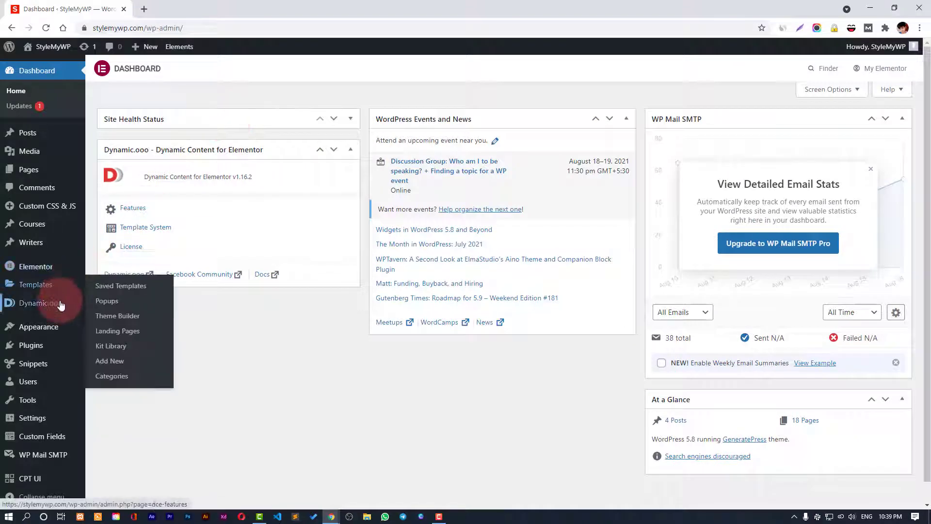
Step: Open the User archive in Dynamic.ooo Template System and edit its assigned User Profile template
mouse_move(63, 305)
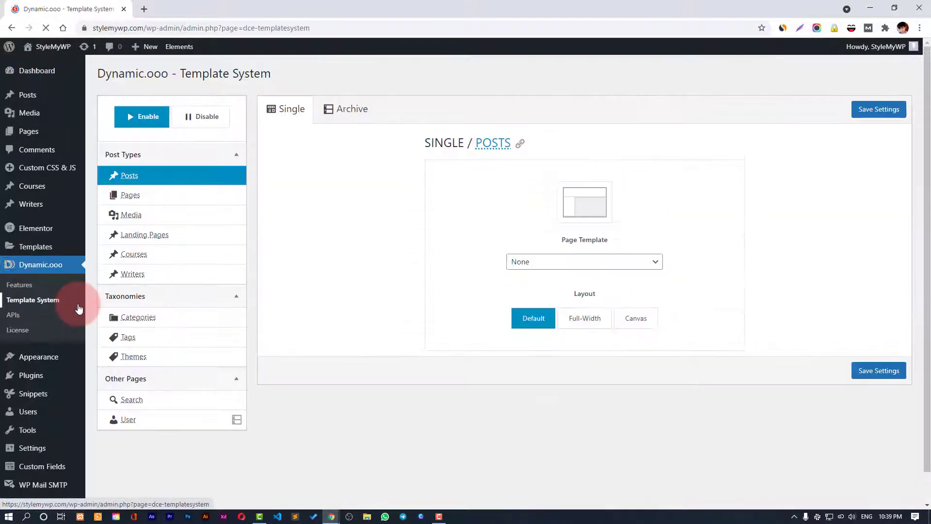
left_click(127, 420)
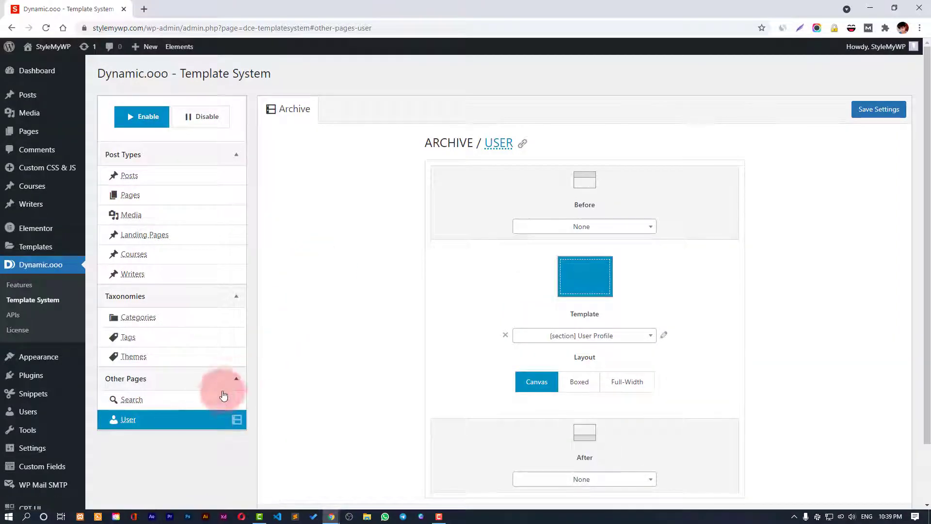
scroll(597, 338, "down", 1)
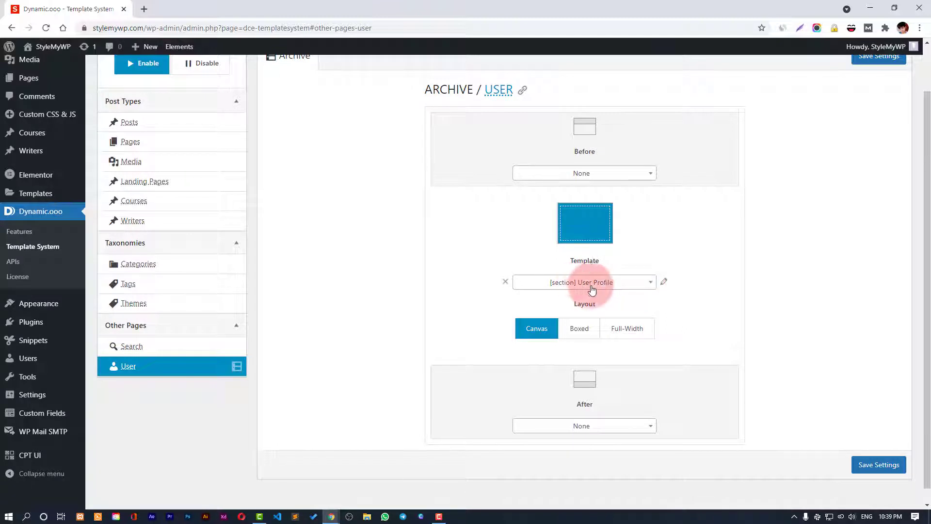
left_click(664, 282)
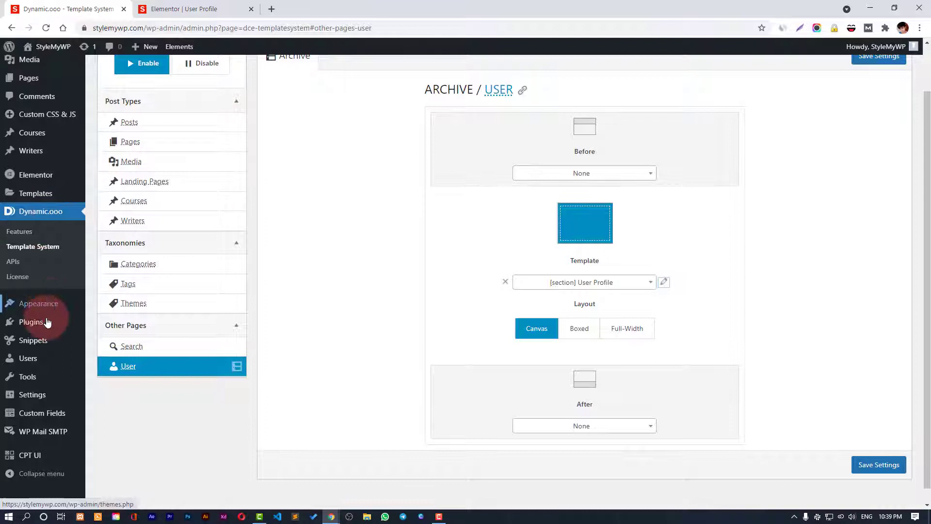
mouse_move(45, 191)
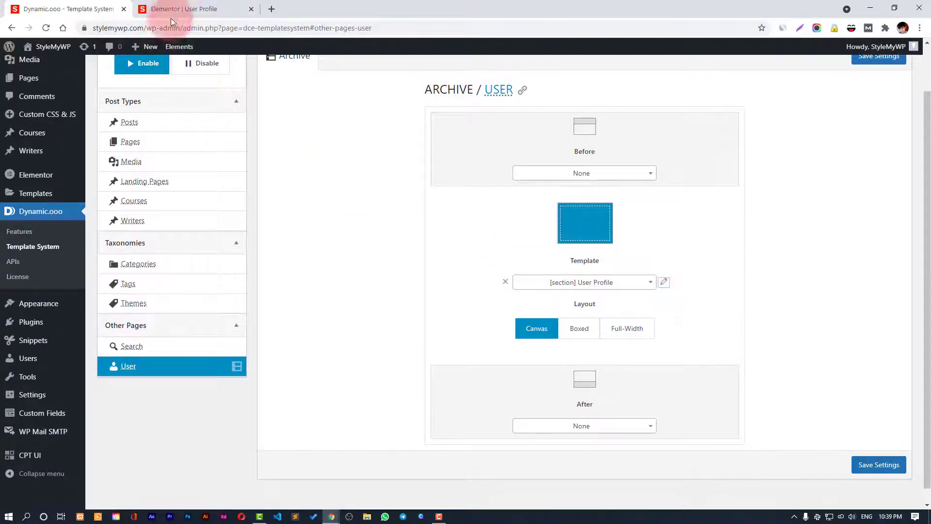
Step: Replace the name heading's [author:display_name] token with the Author Name dynamic tag
left_click(197, 8)
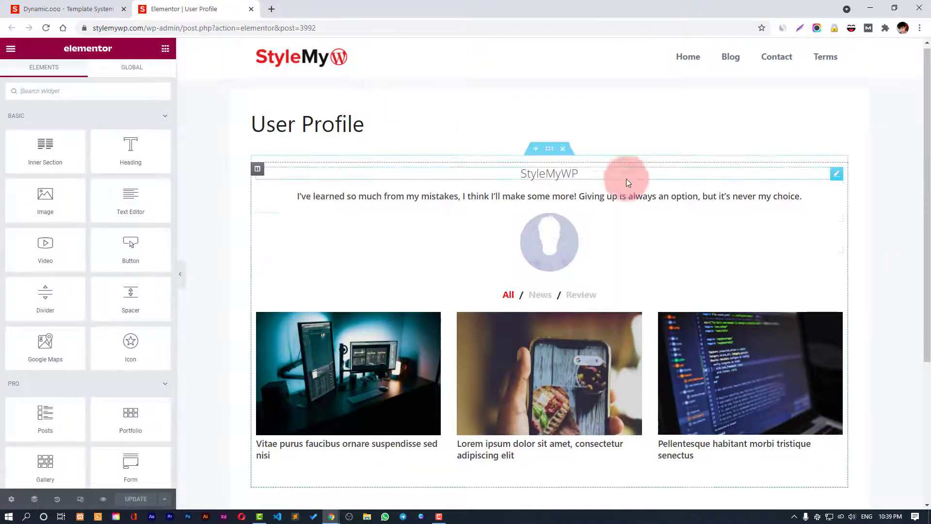
scroll(322, 97, "down", 1)
left_click(549, 124)
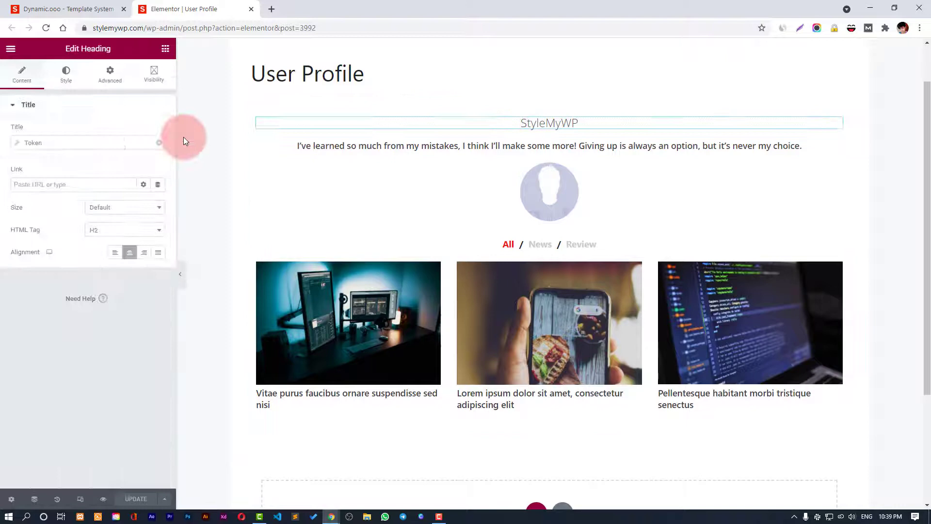
left_click(68, 144)
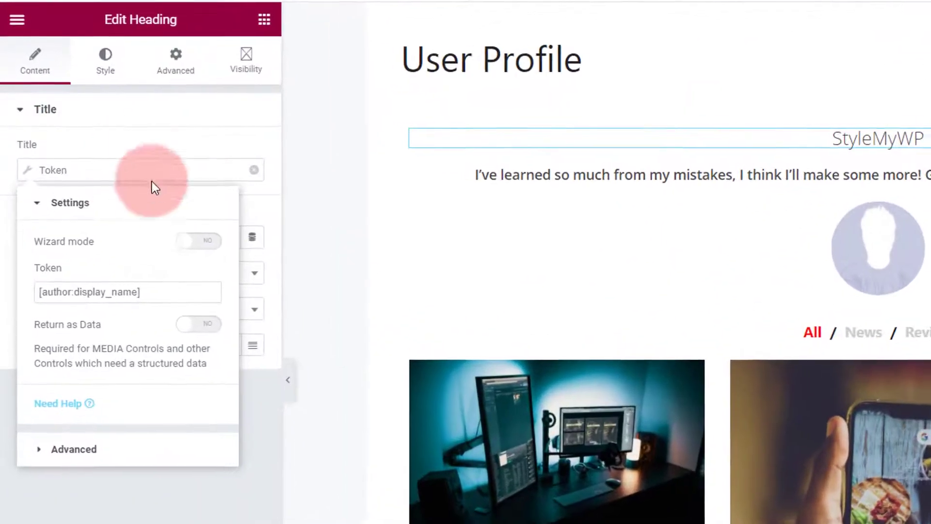
left_click_drag(177, 18, 92, 19)
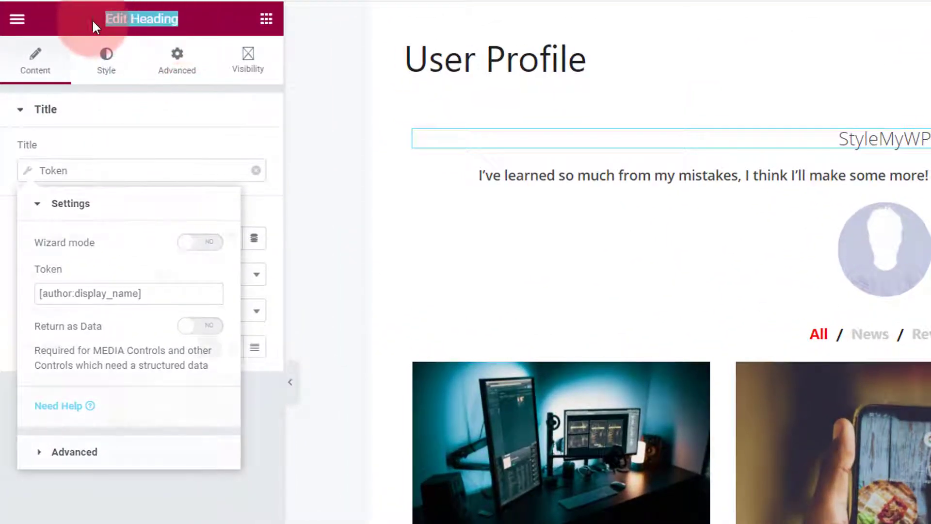
left_click(131, 174)
left_click(130, 174)
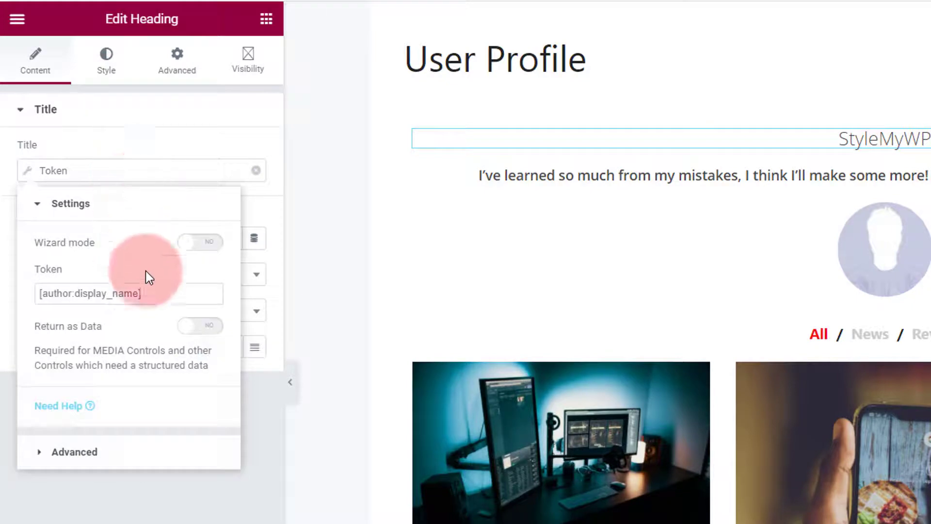
left_click_drag(156, 298, 14, 306)
left_click(14, 305)
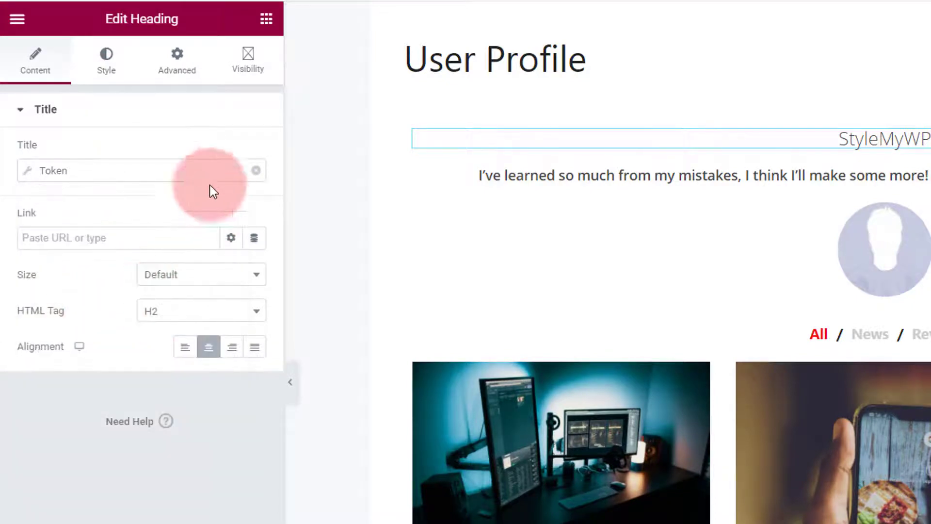
left_click(254, 170)
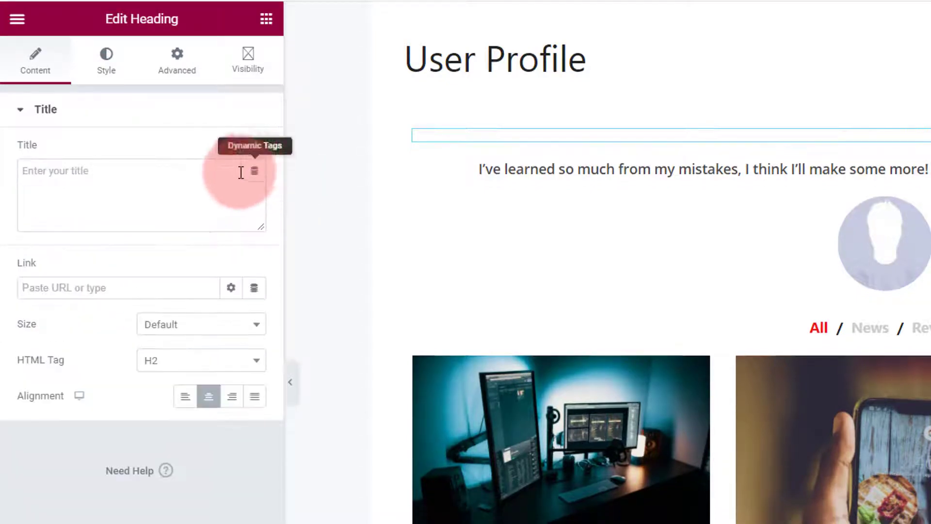
left_click(253, 173)
scroll(94, 358, "down", 10)
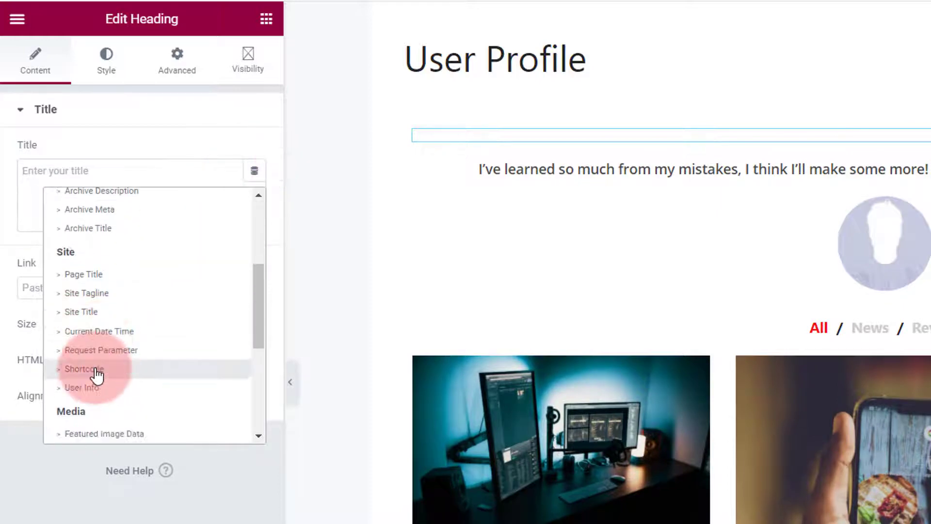
left_click(103, 281)
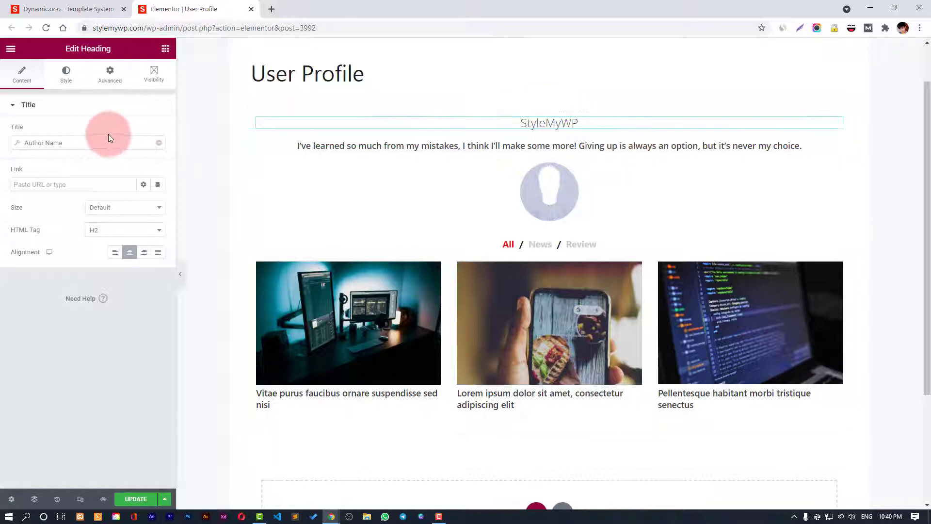
Step: Swap the bio heading's content for the Author Info dynamic tag, keeping the Bio field
left_click(554, 148)
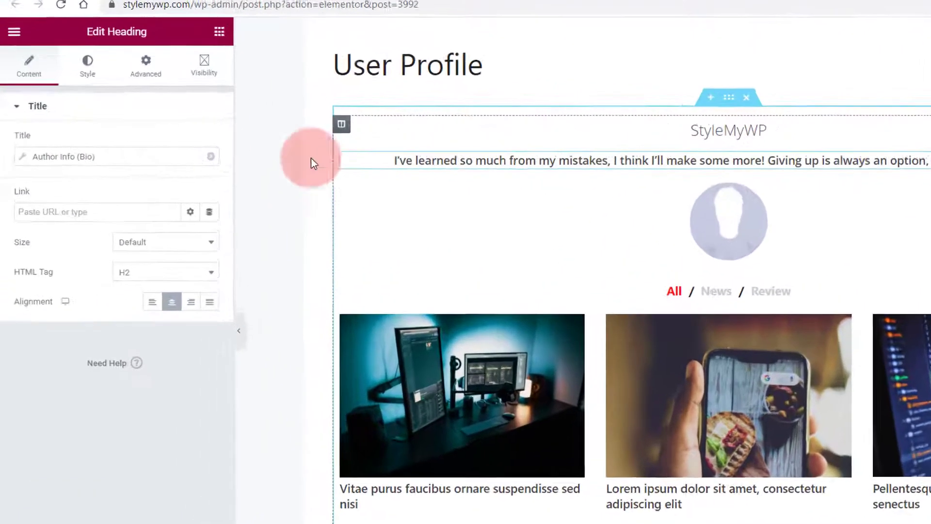
left_click(133, 164)
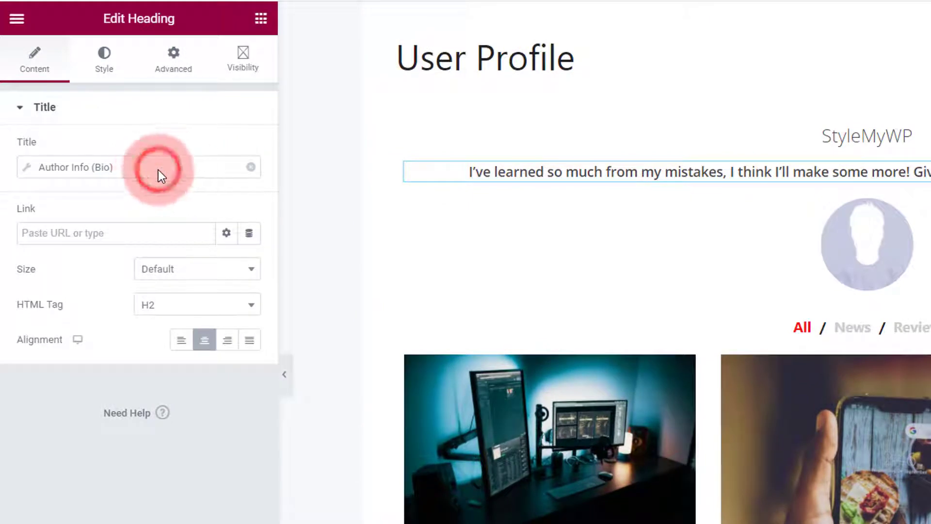
left_click(172, 239)
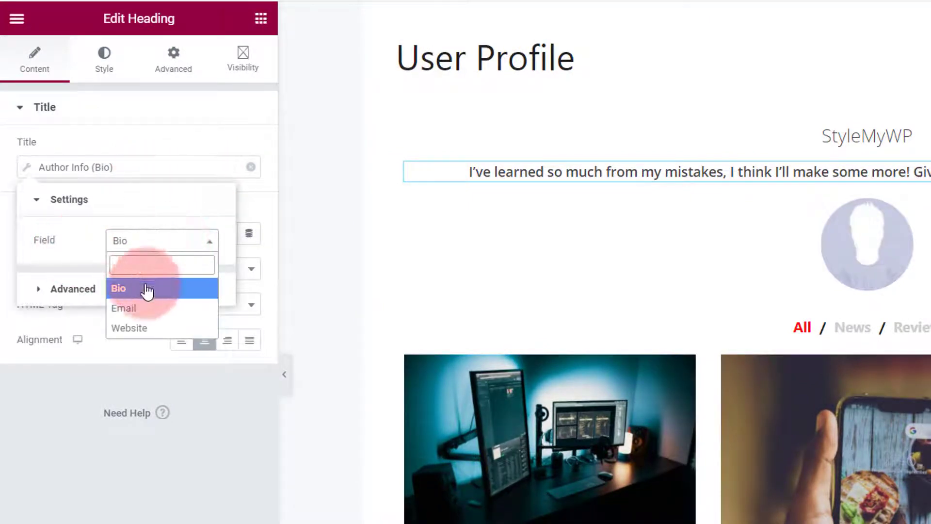
left_click(187, 168)
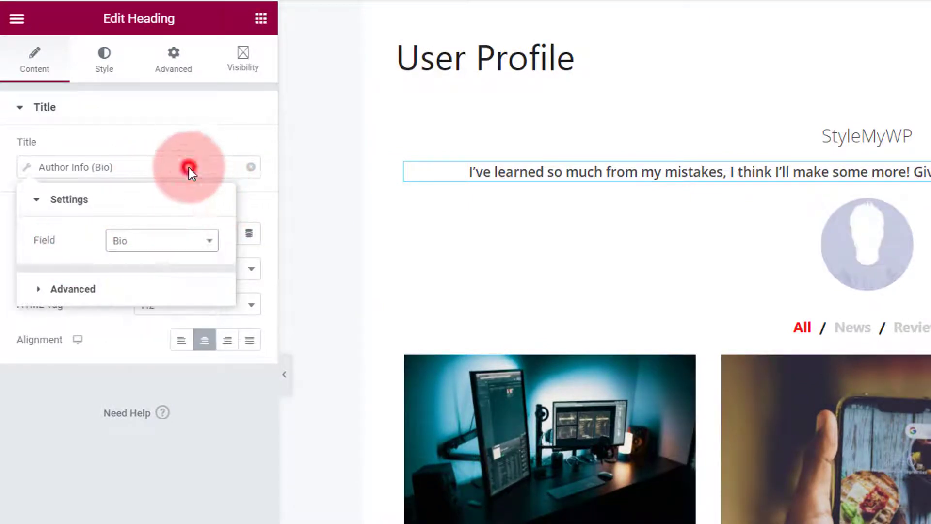
left_click(252, 170)
left_click(247, 168)
scroll(184, 300, "down", 6)
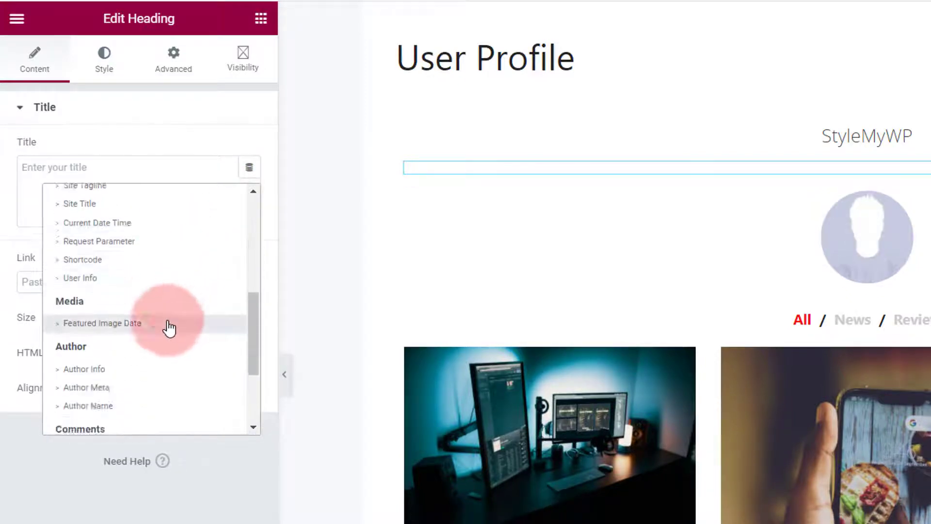
scroll(146, 310, "down", 3)
left_click(118, 239)
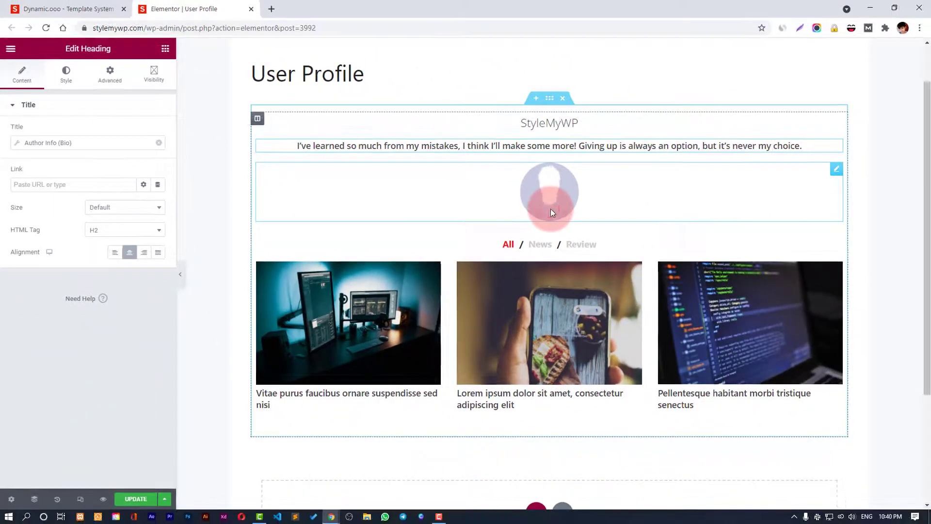
Step: Make the avatar image use the User Profile Picture dynamic tag, then open its Style settings
left_click(843, 264)
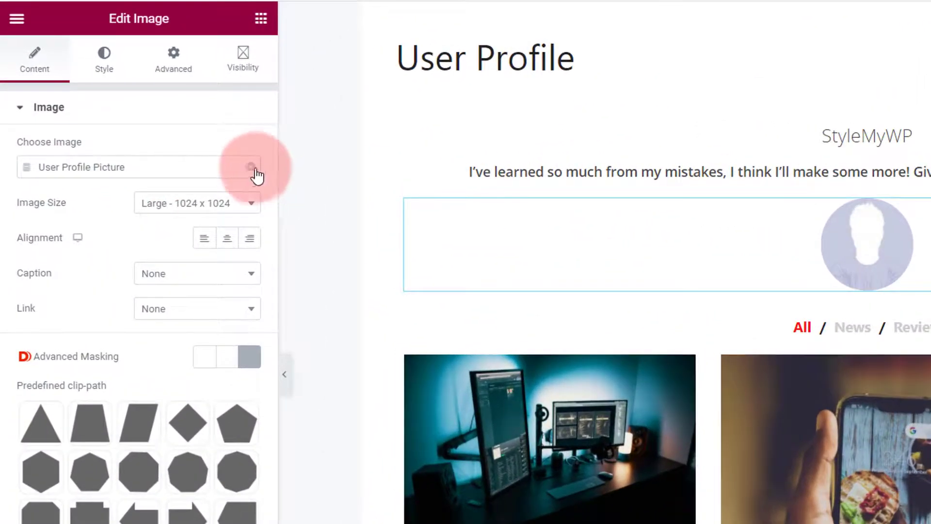
left_click(256, 170)
left_click(252, 176)
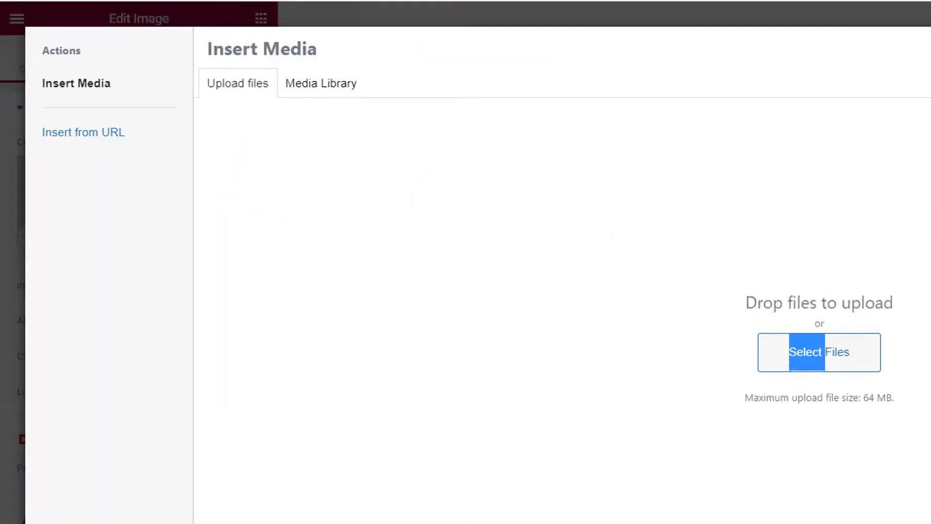
left_click(333, 24)
left_click(250, 250)
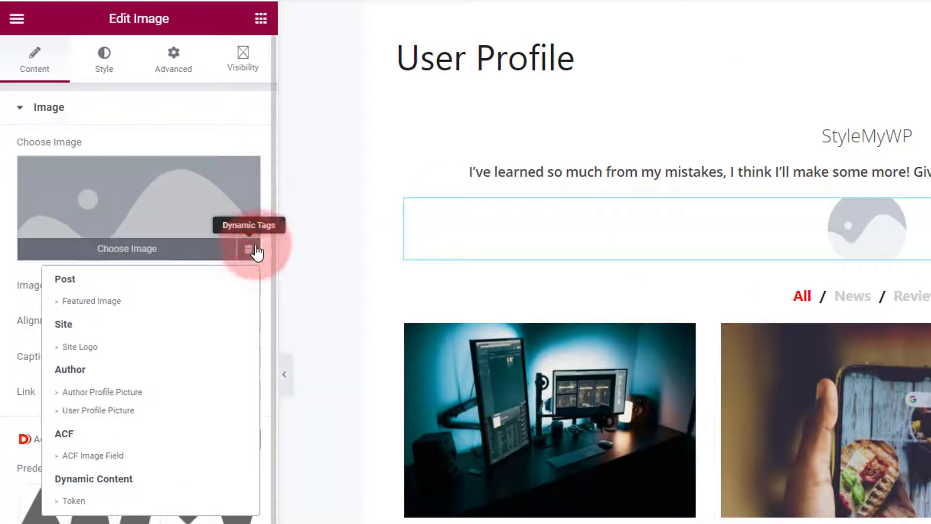
left_click(108, 408)
scroll(161, 286, "down", 1)
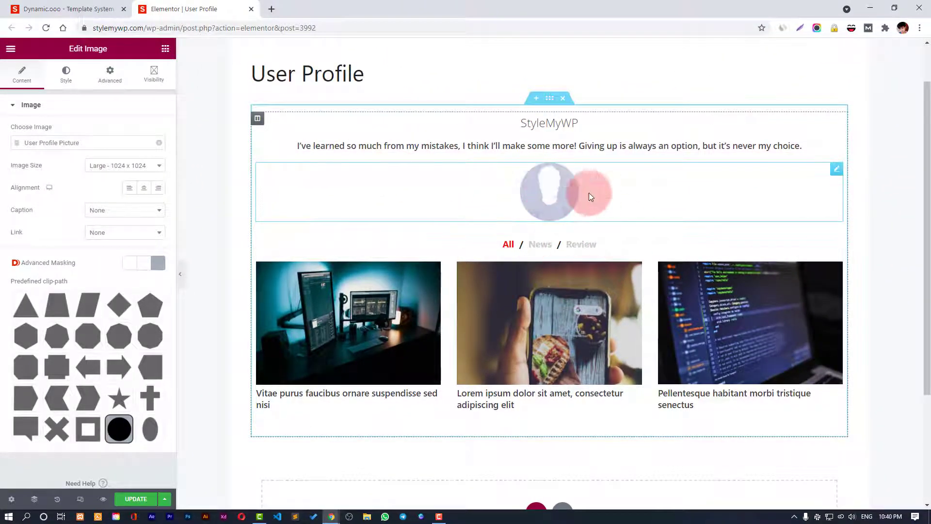
left_click(64, 74)
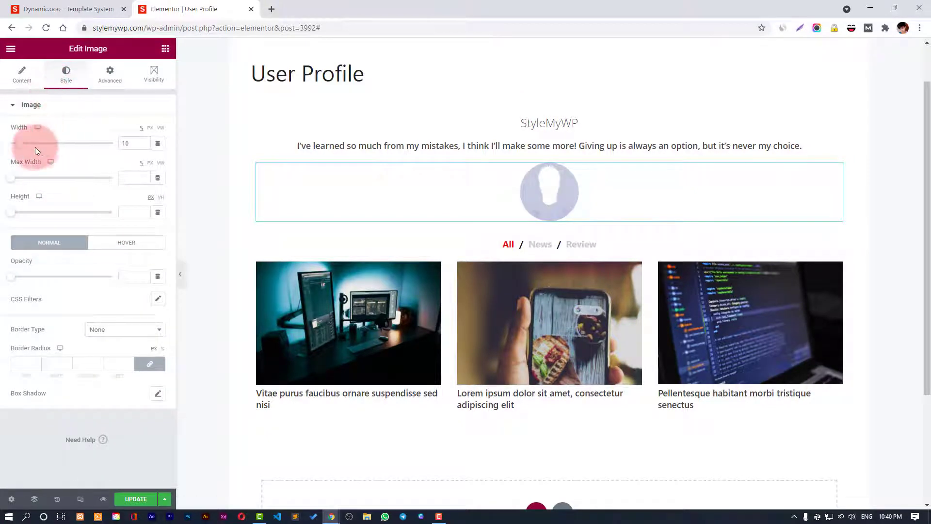
left_click(63, 148)
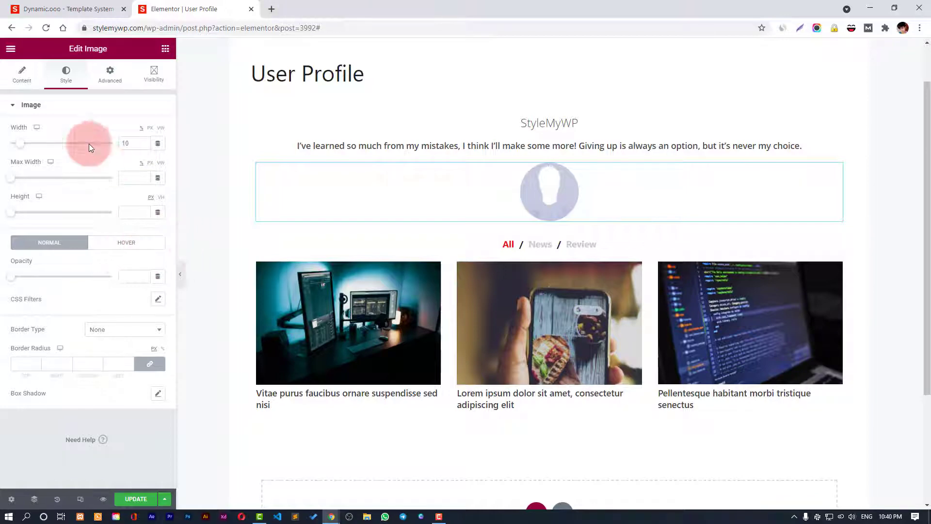
Step: Open the Dynamic Posts grid, keep the Grid with Filters skin, and preview the News and Review filters
left_click(649, 250)
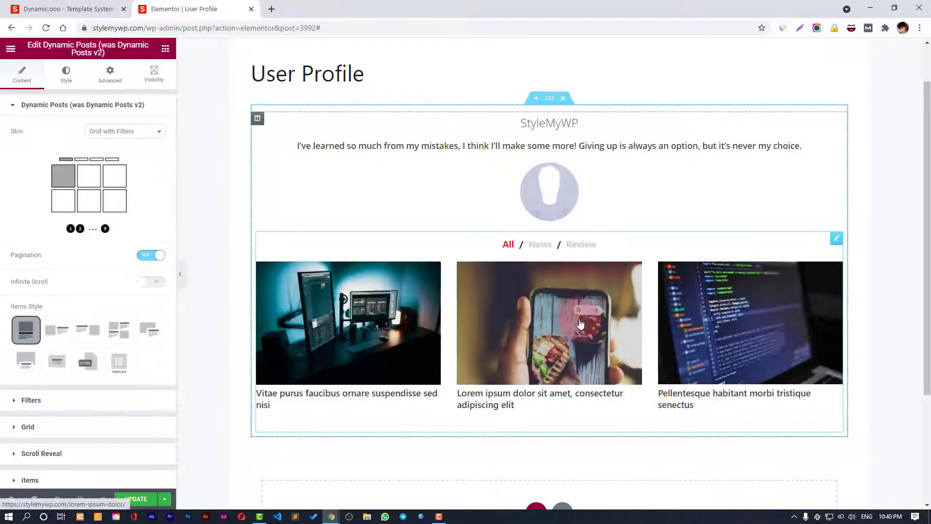
left_click(114, 134)
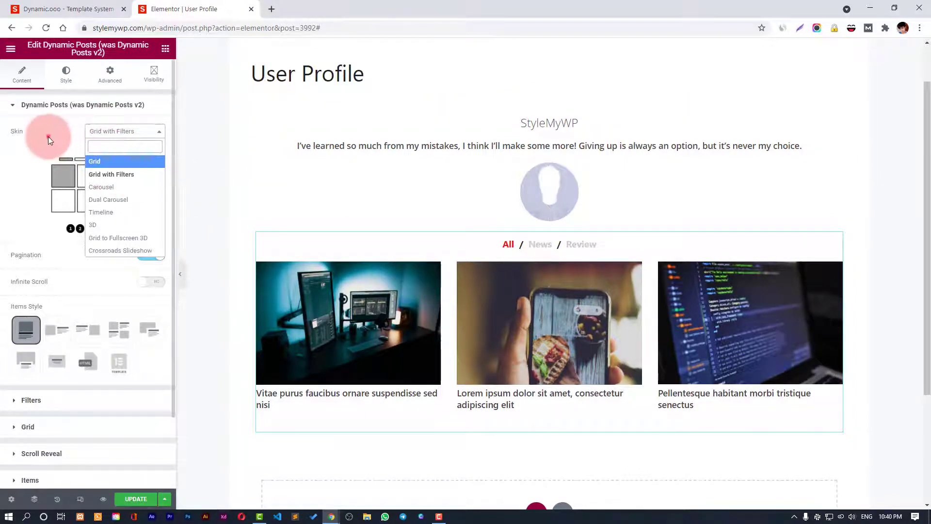
left_click(85, 190)
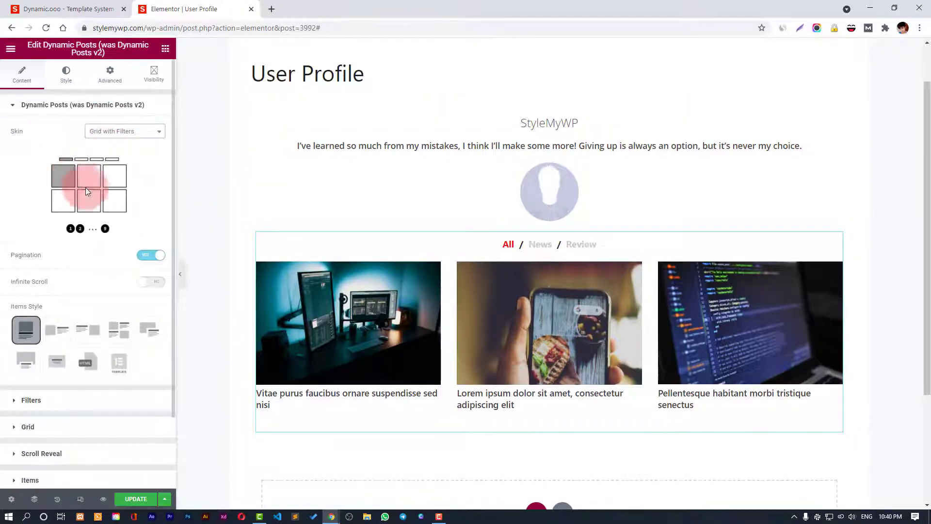
left_click(548, 247)
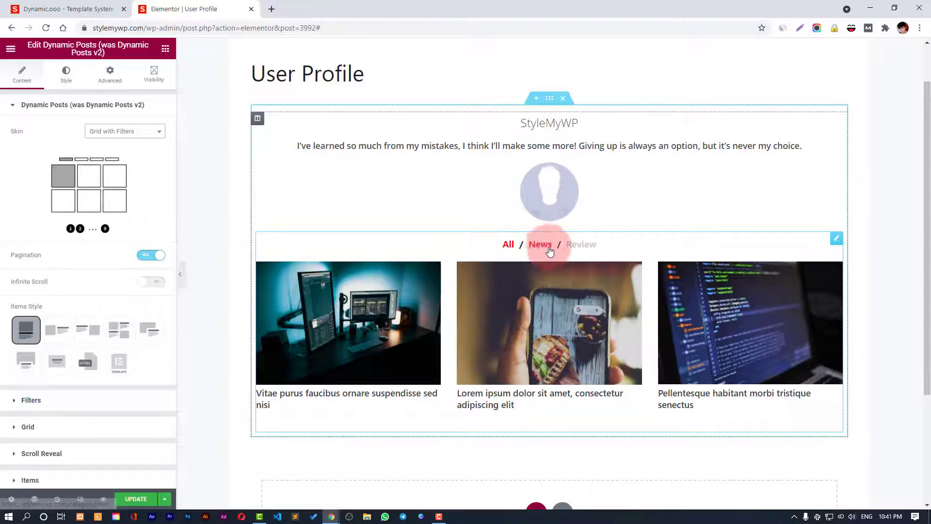
left_click(576, 248)
scroll(58, 228, "down", 4)
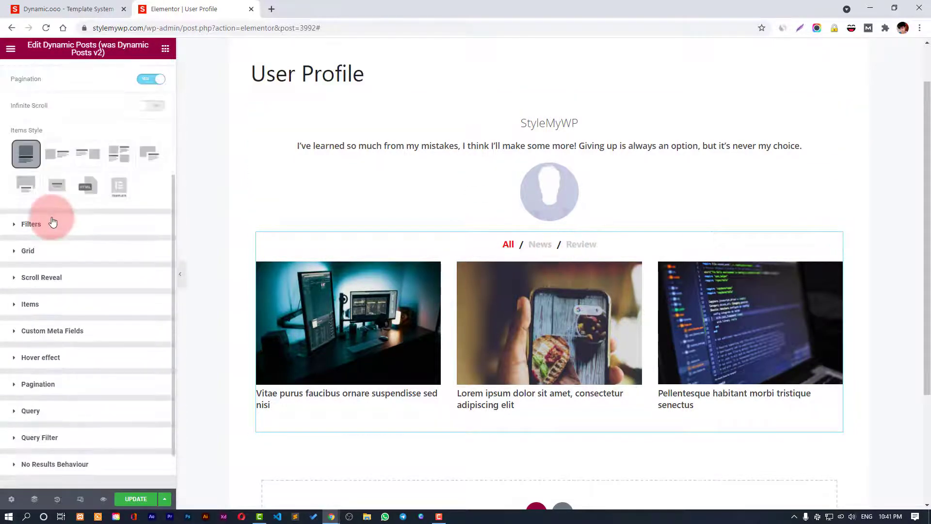
scroll(97, 221, "up", 3)
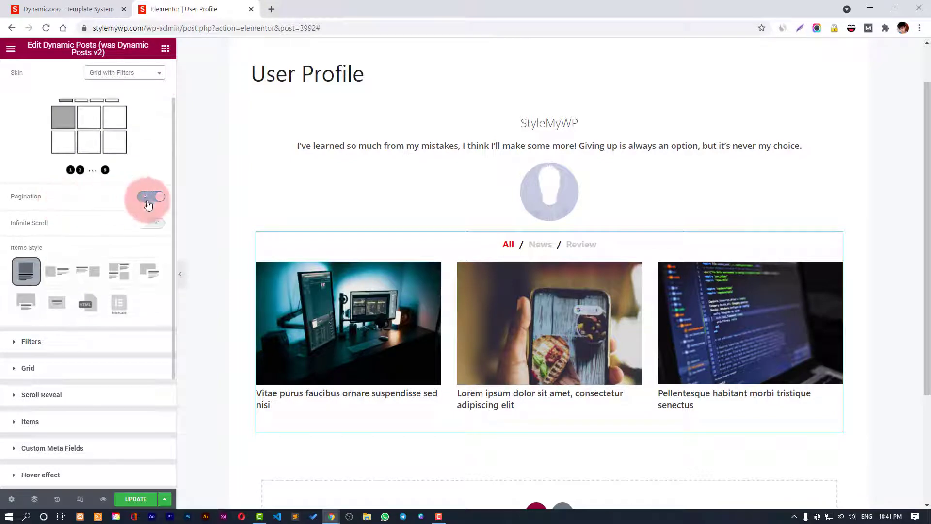
scroll(484, 361, "down", 3)
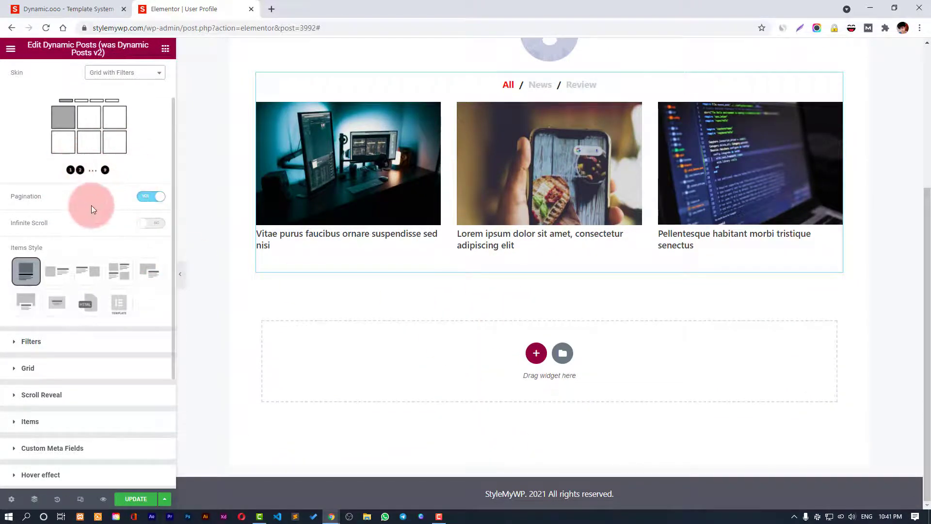
scroll(92, 213, "down", 3)
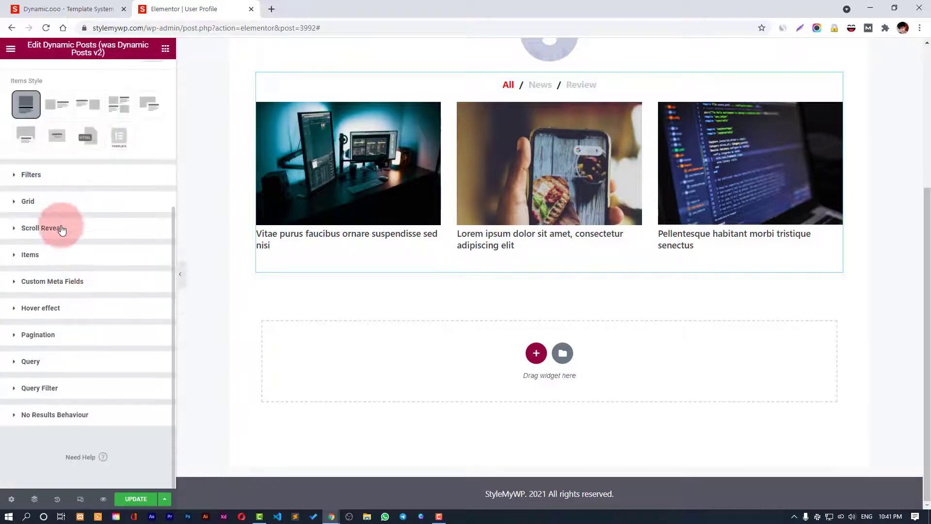
Step: Set the post grid's Query Filter to filter By Author, leaving three posts shown
left_click(74, 386)
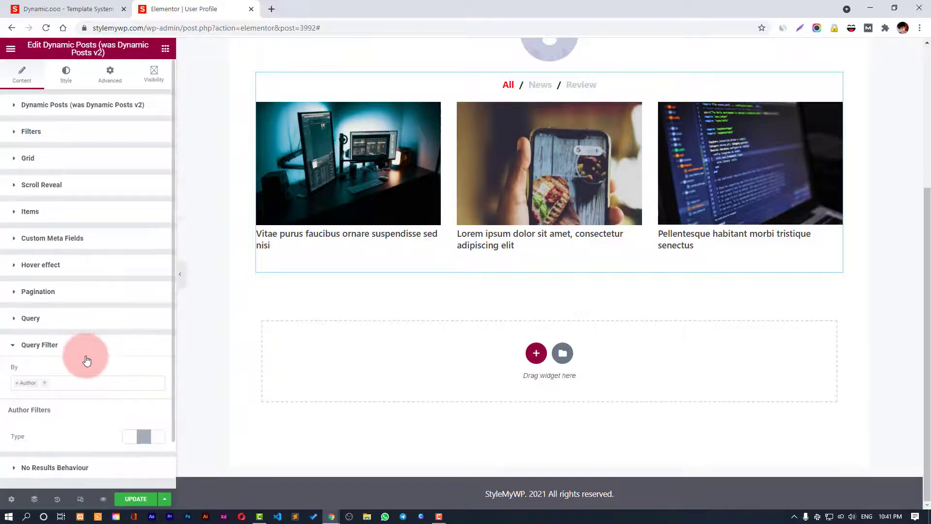
scroll(97, 291, "down", 2)
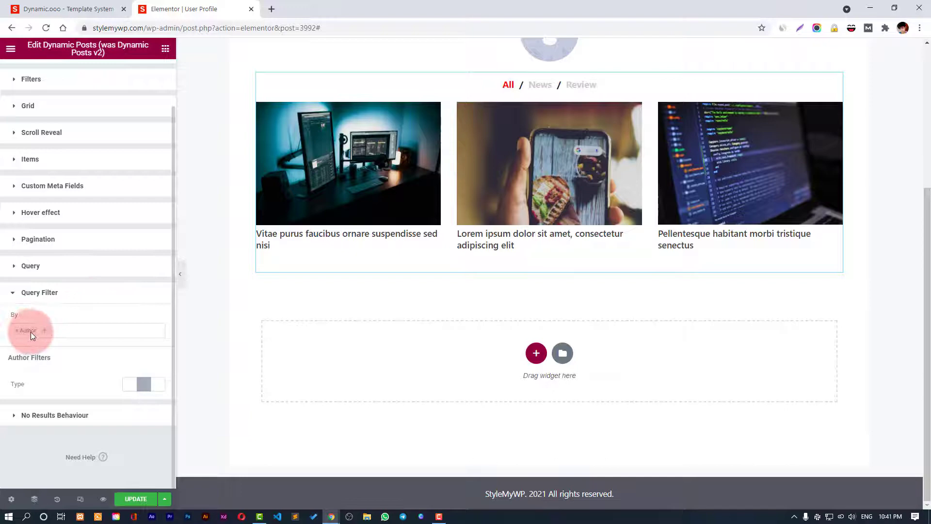
left_click(70, 330)
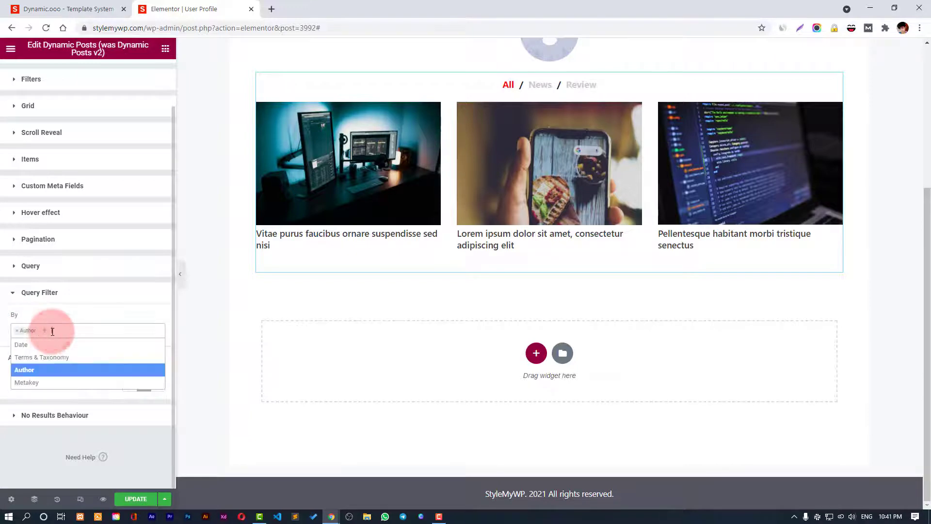
left_click(62, 370)
left_click(66, 377)
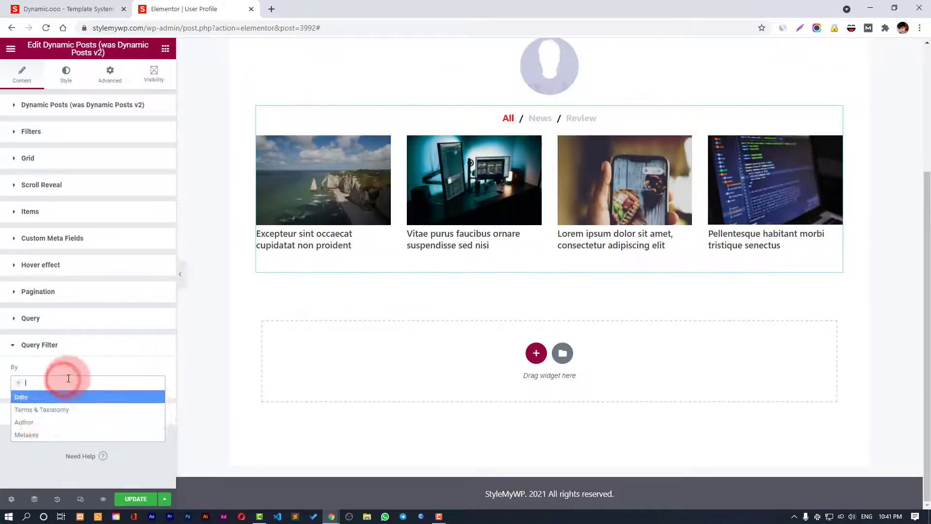
left_click(30, 422)
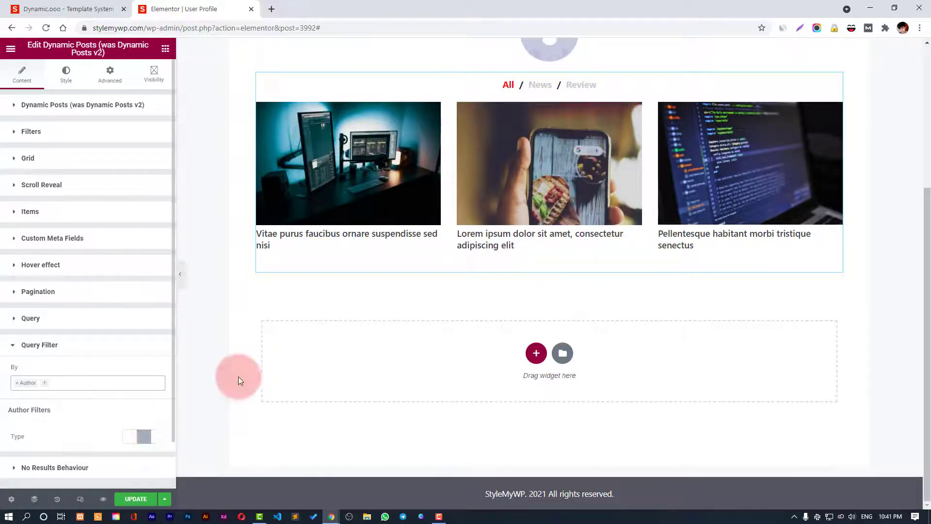
scroll(391, 263, "up", 4)
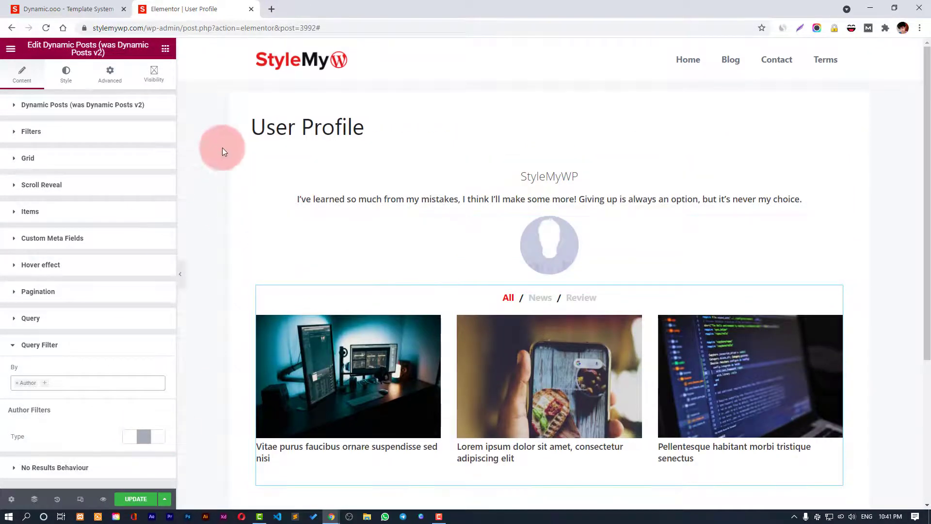
left_click(54, 72)
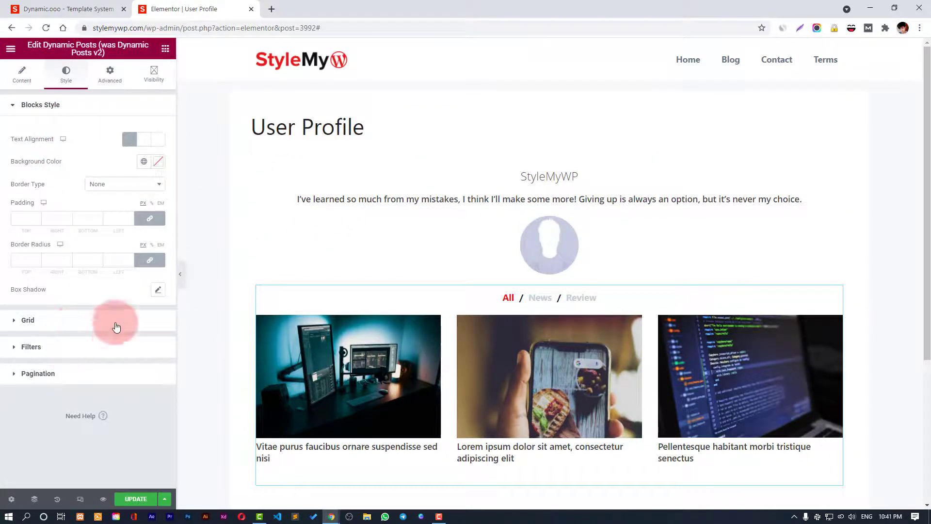
left_click(115, 345)
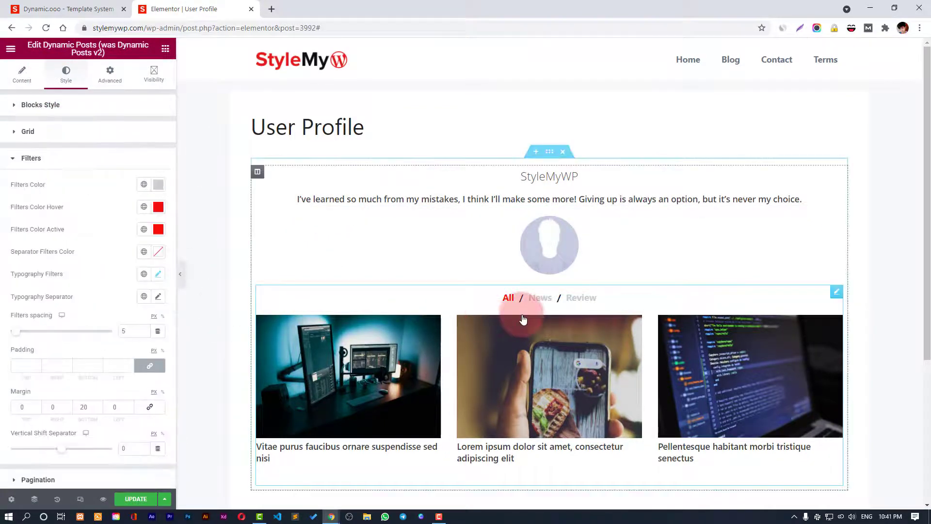
left_click(158, 274)
left_click(98, 380)
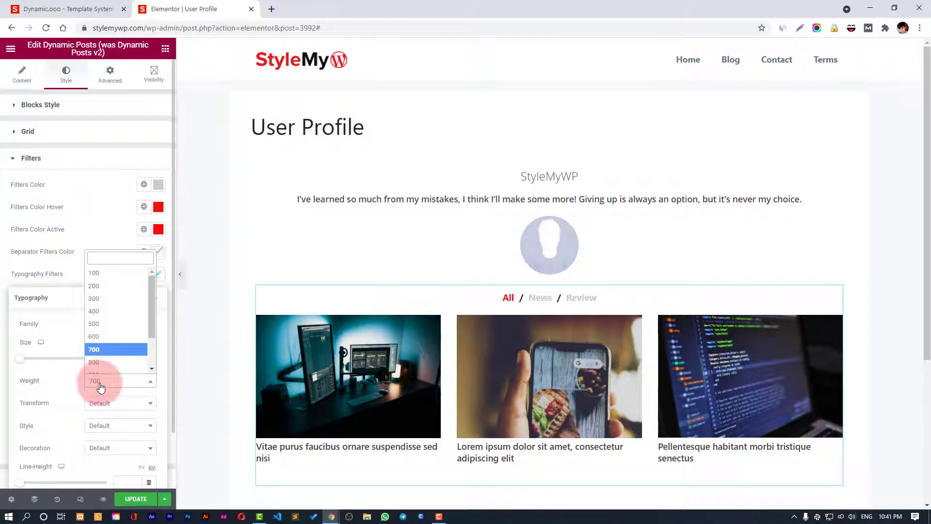
left_click(98, 380)
left_click(120, 270)
scroll(565, 322, "down", 4)
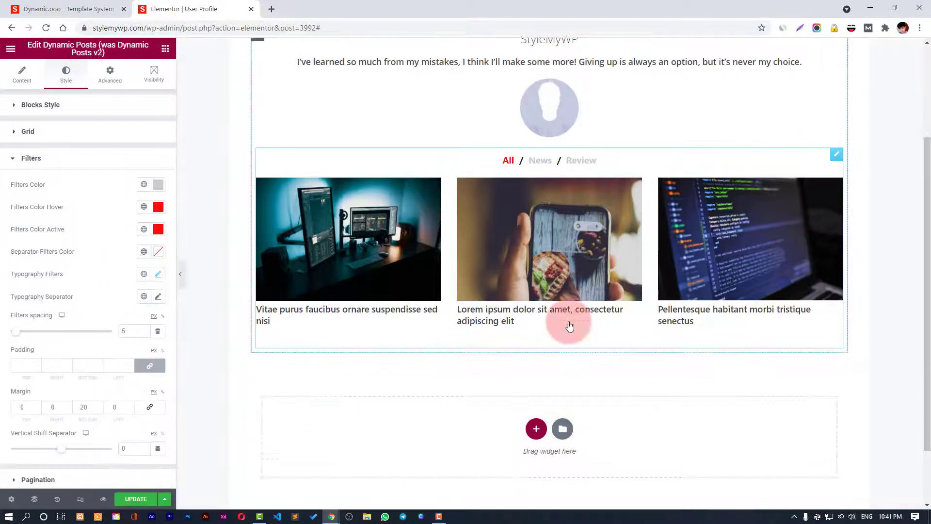
scroll(533, 305, "up", 3)
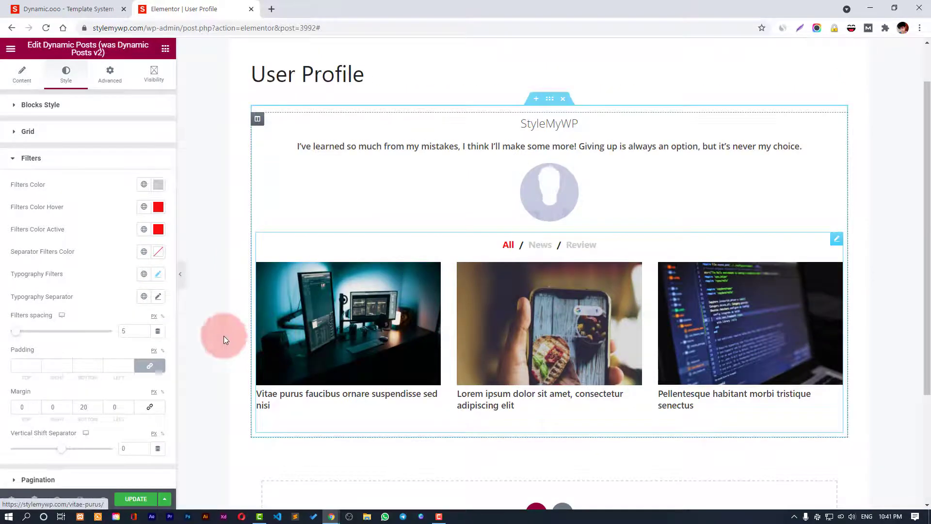
left_click(85, 157)
left_click(22, 76)
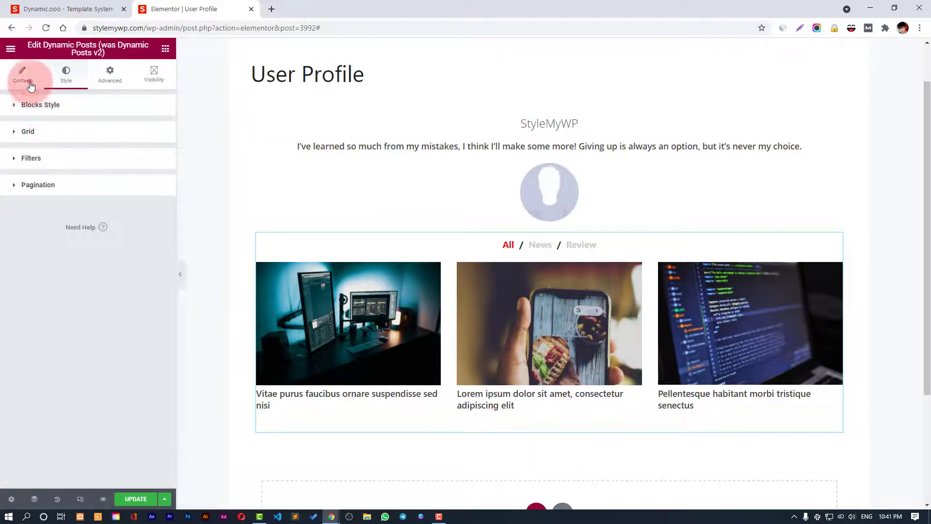
scroll(66, 325, "down", 4)
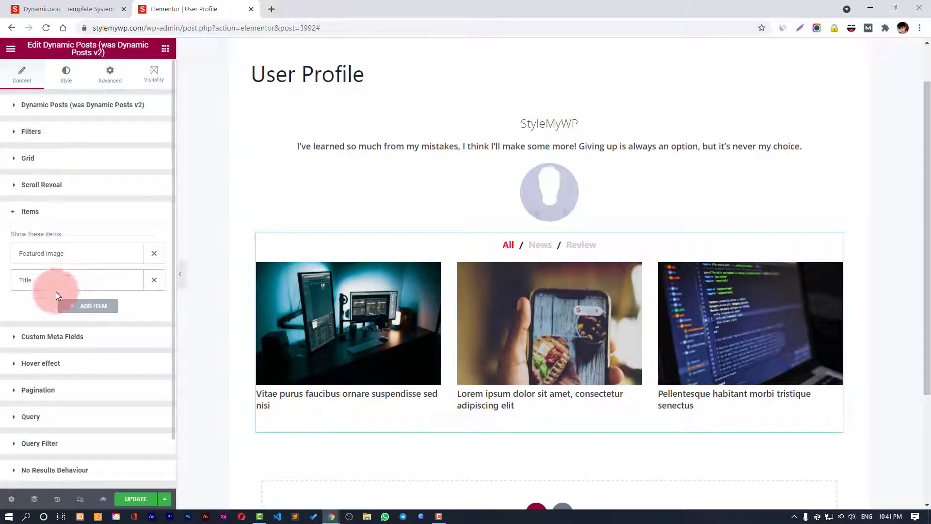
left_click(48, 279)
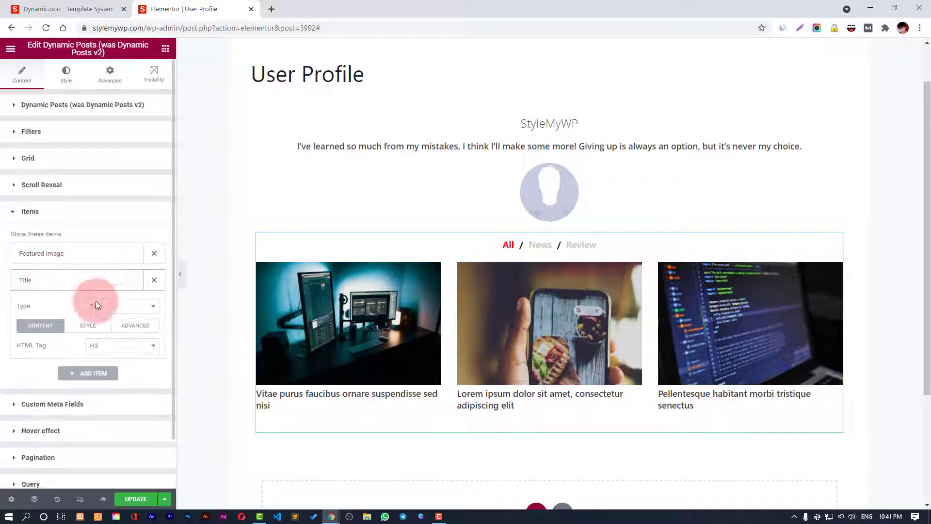
left_click(136, 329)
left_click(90, 332)
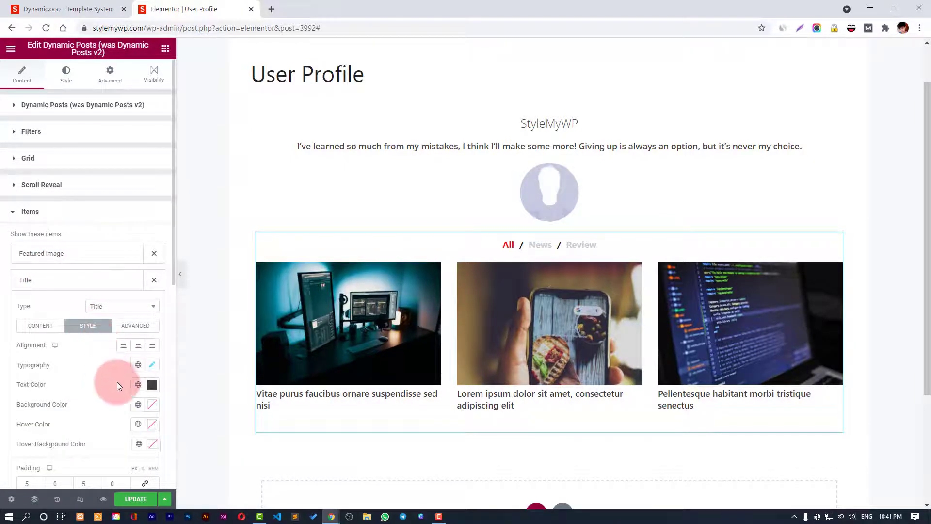
scroll(118, 382, "down", 2)
left_click(42, 209)
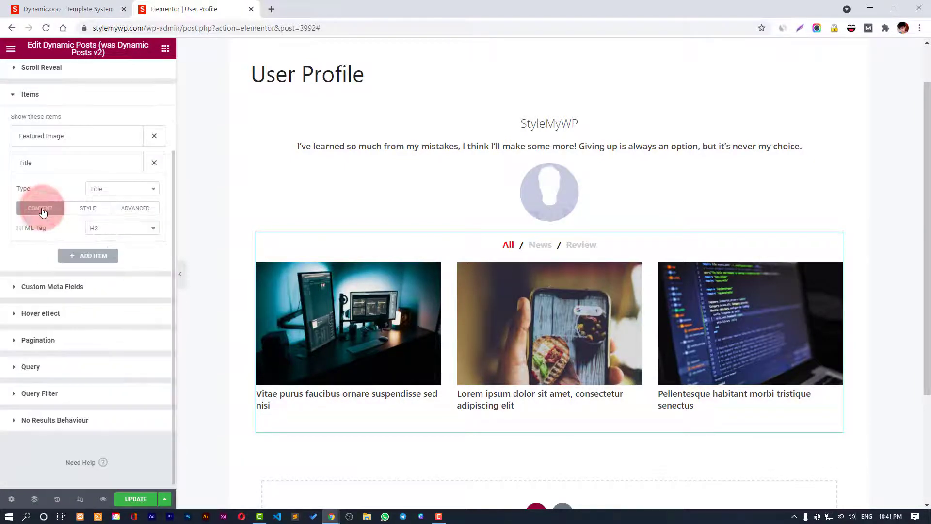
left_click(60, 162)
scroll(354, 275, "up", 1)
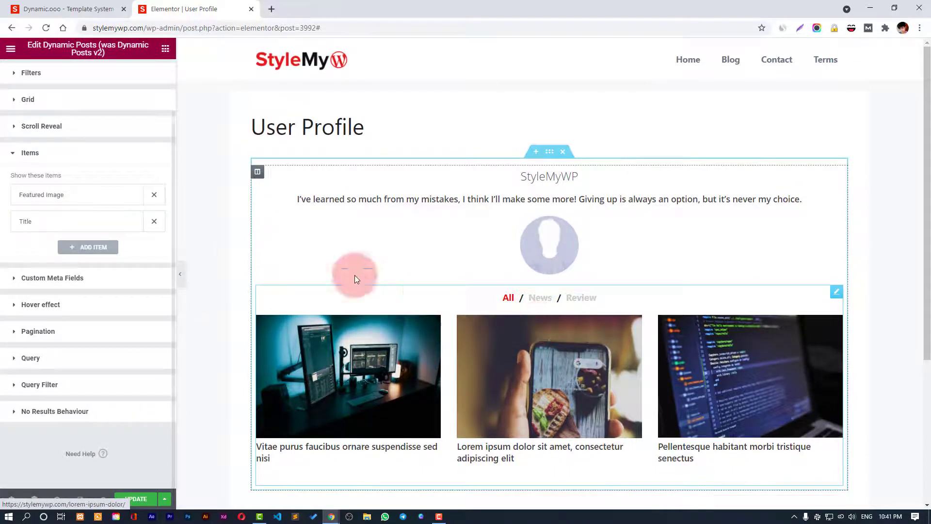
left_click_drag(172, 211, 168, 152)
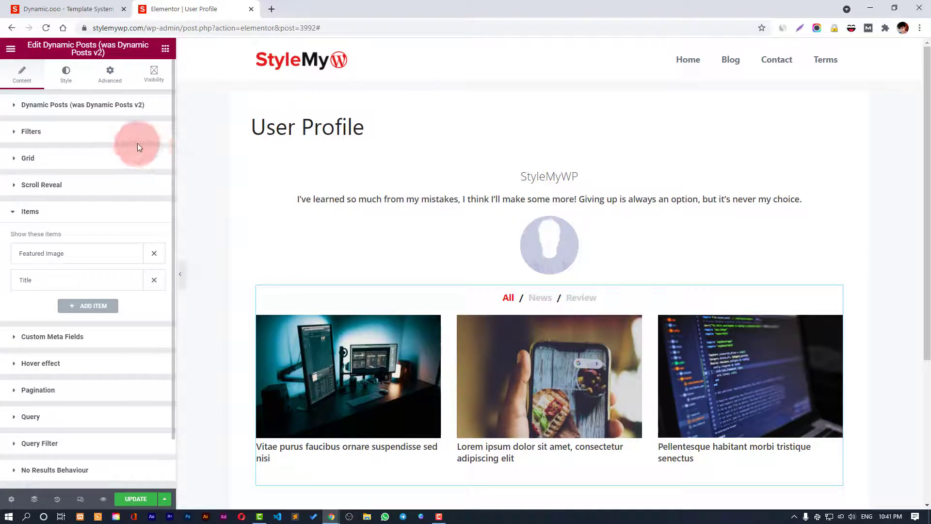
left_click(90, 222)
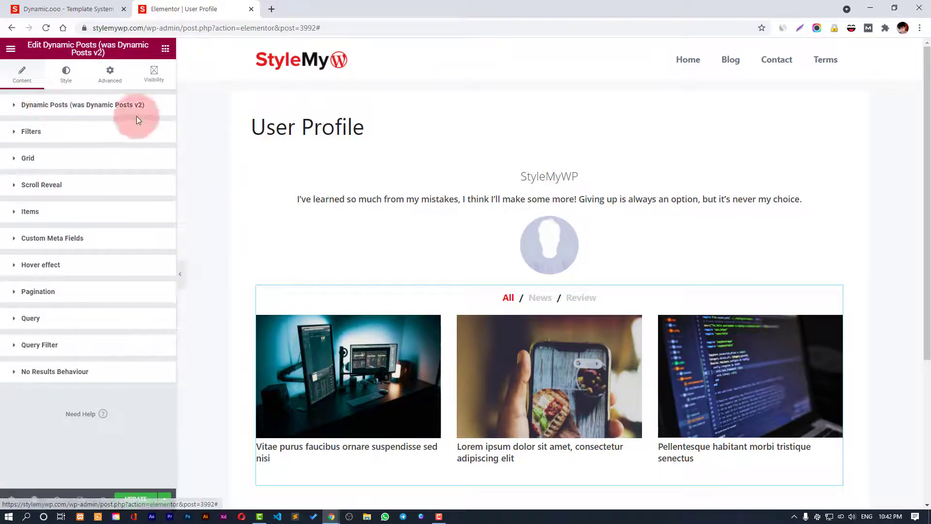
left_click(66, 75)
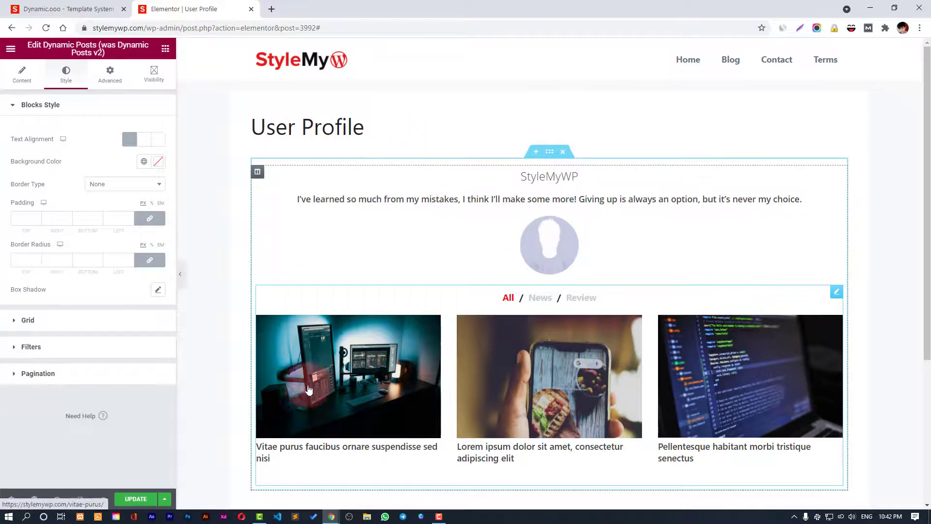
Step: Save the User archive settings with the [section] User Profile template and Canvas layout
left_click(89, 8)
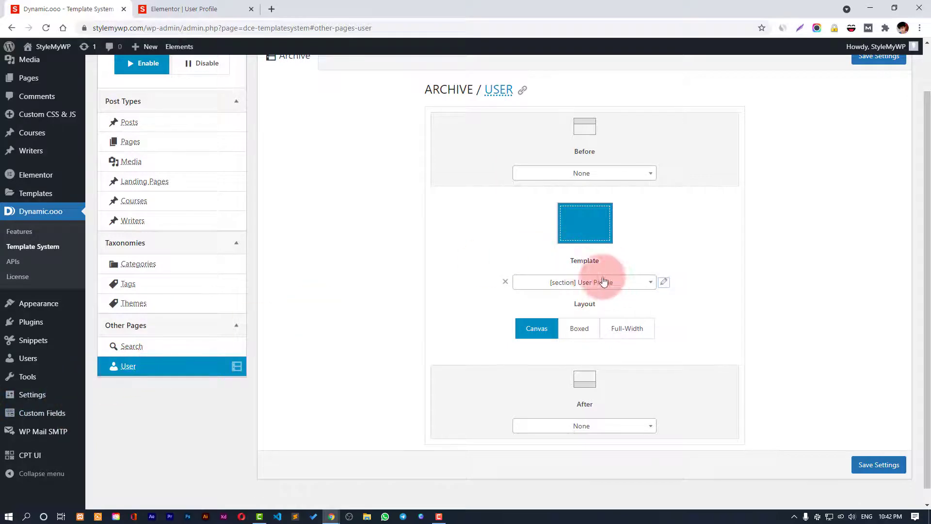
left_click(153, 10)
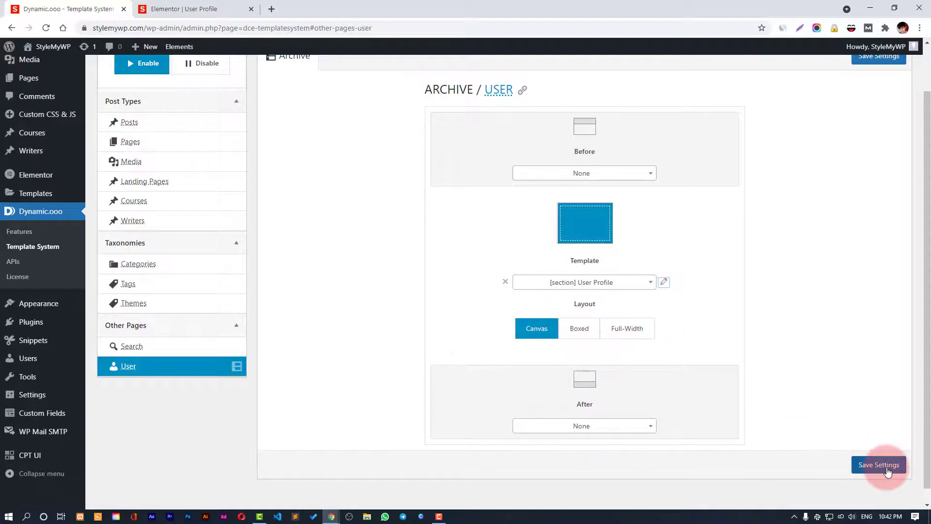
left_click(888, 470)
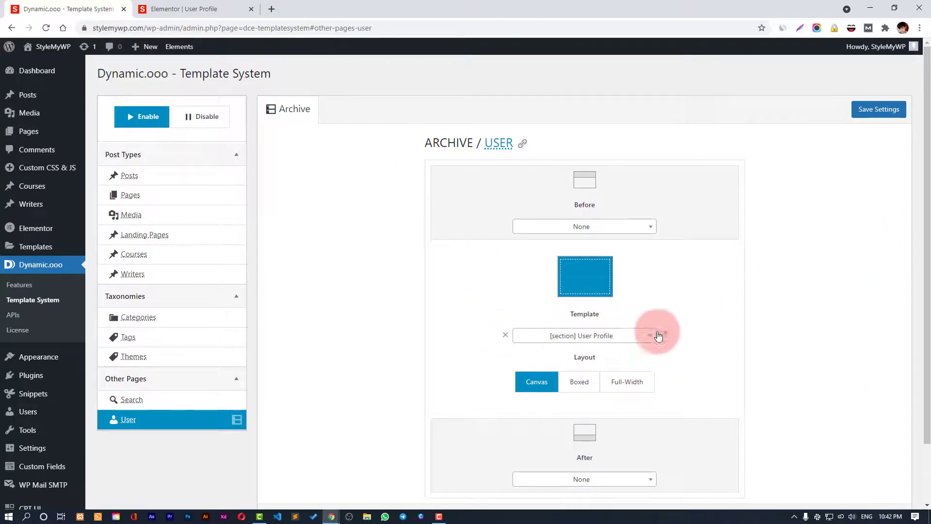
left_click(203, 10)
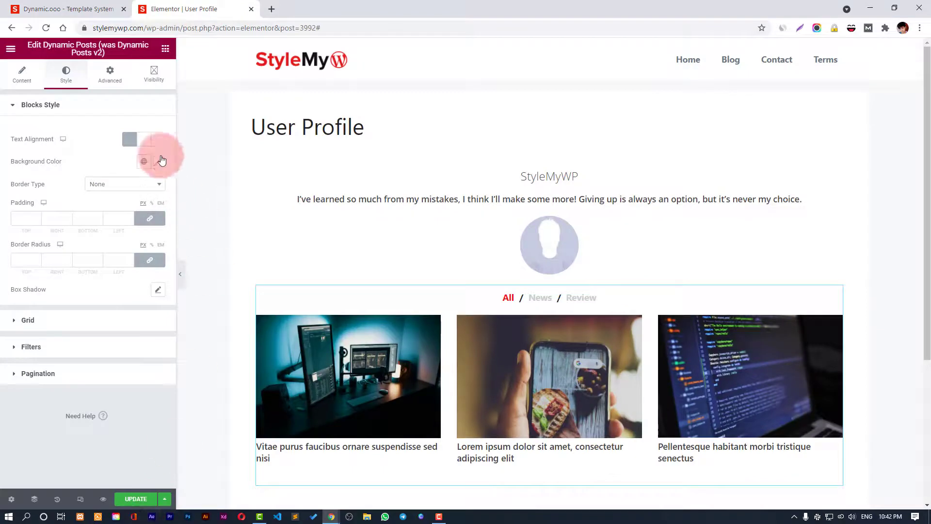
left_click(44, 9)
Step: On the live site, go from the Blog to the StyleMyWP author archive to see the profile
mouse_move(48, 46)
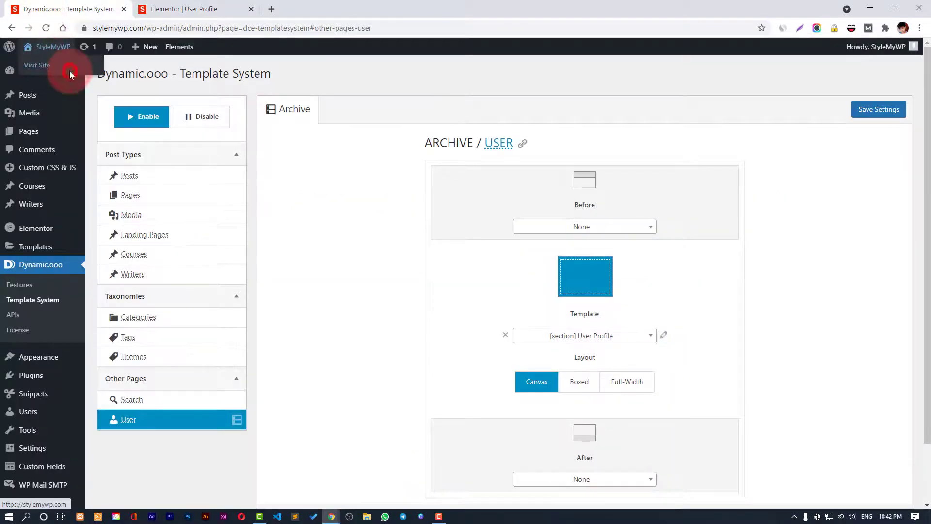
left_click(69, 71)
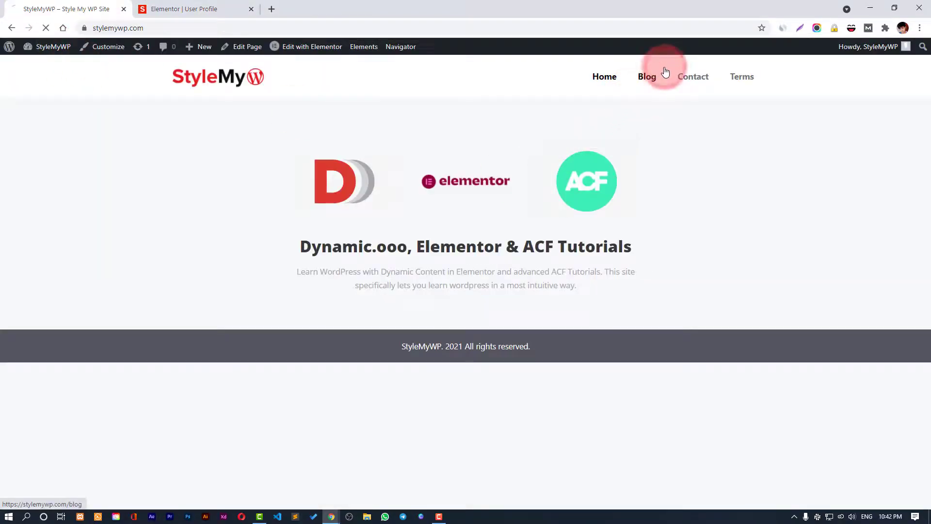
left_click(649, 77)
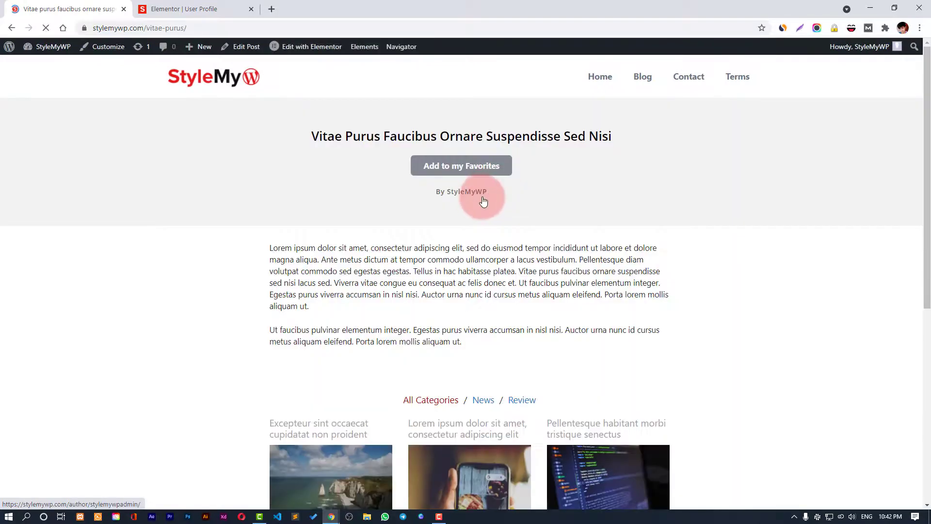
left_click(477, 198)
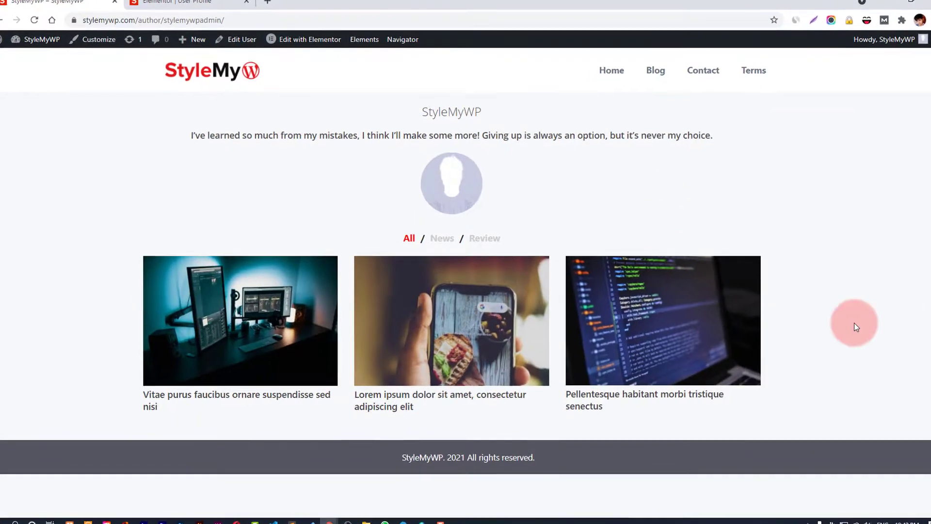